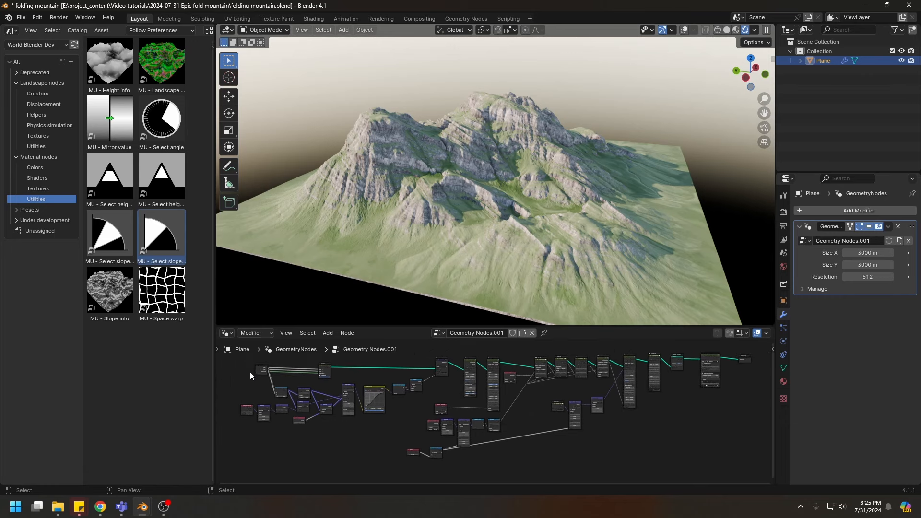
Look over the finished mountain's geometry node tree from start to end.
{"action": "scroll", "coordinate": [629, 370], "scroll_direction": "up", "scroll_amount": 2}
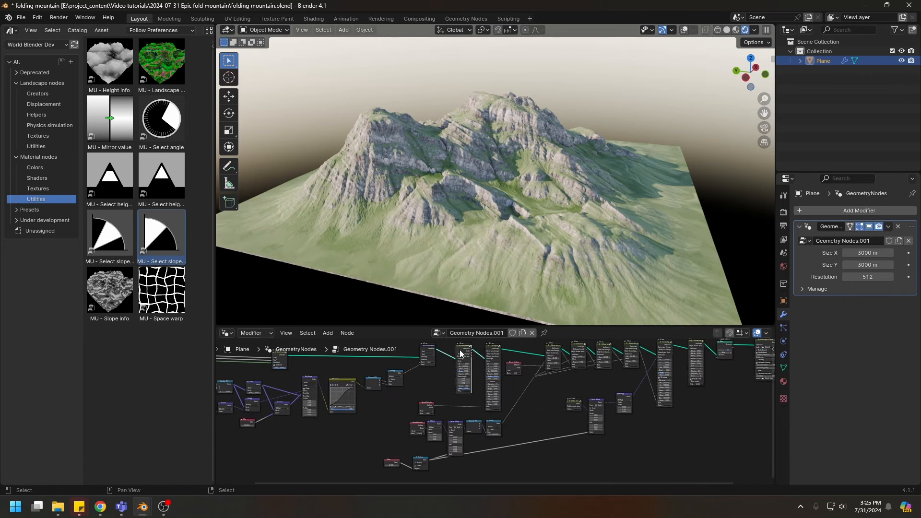
{"action": "left_click_drag", "start_coordinate": [458, 353], "coordinate": [457, 351]}
{"action": "scroll", "coordinate": [563, 369], "scroll_direction": "down", "scroll_amount": 4}
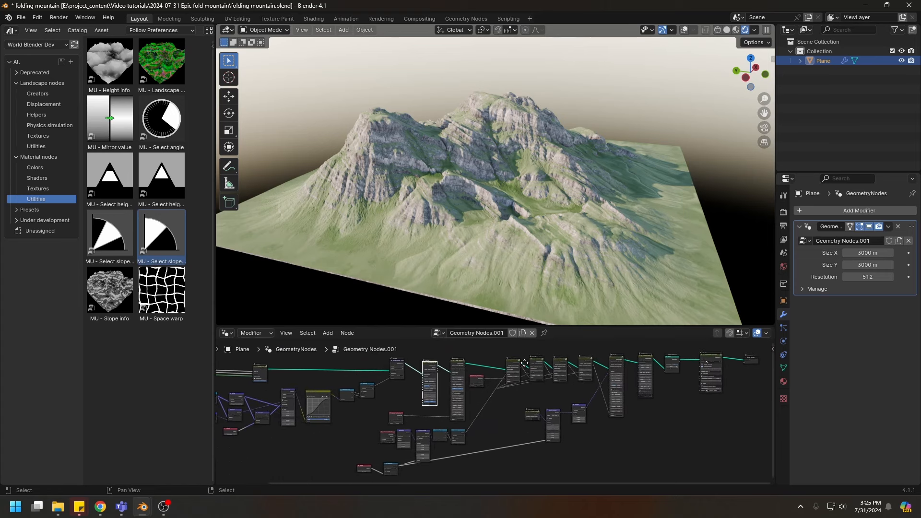
{"action": "scroll", "coordinate": [480, 379], "scroll_direction": "down", "scroll_amount": 1}
{"action": "middle_click_drag", "start_coordinate": [296, 370], "coordinate": [315, 368]}
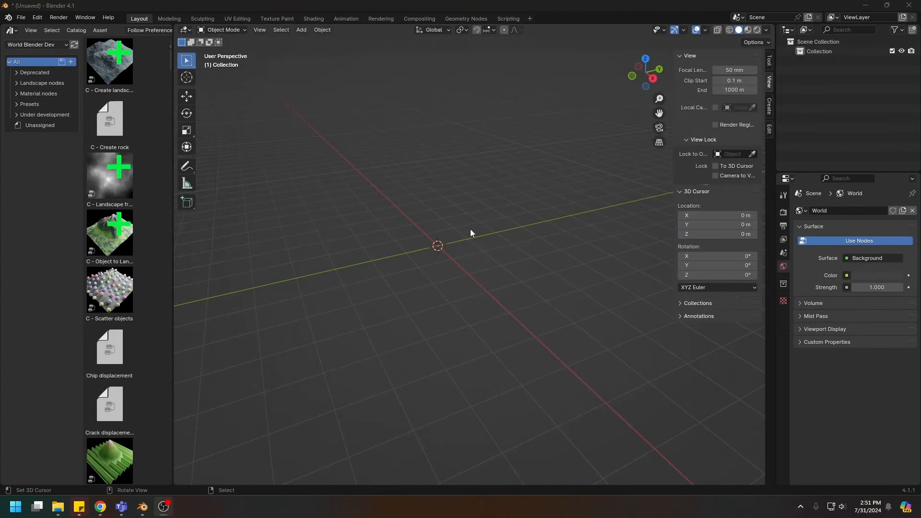
Add a plane mesh and clear its location so that it sits at the world origin.
{"action": "key", "text": "shift+a"}
{"action": "mouse_move", "coordinate": [453, 243]}
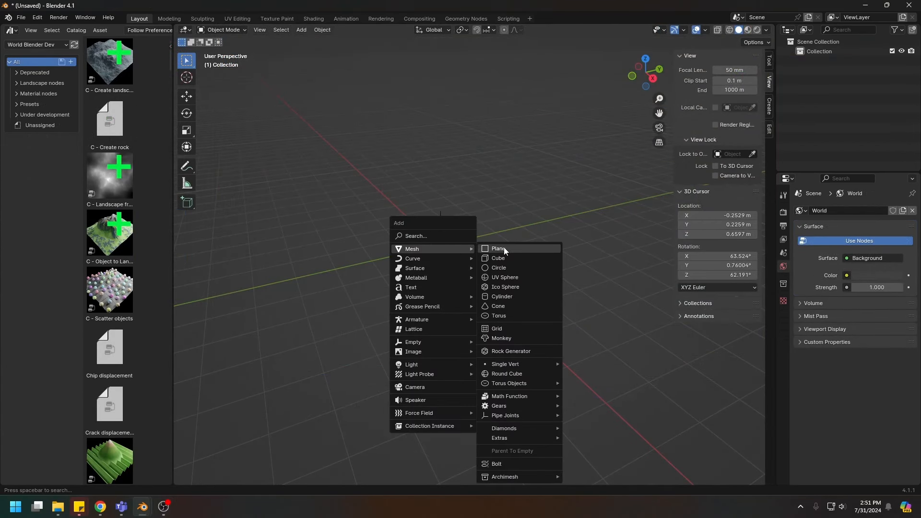
{"action": "left_click", "coordinate": [503, 245]}
{"action": "key", "text": "alt+g"}
Delete all of the plane's vertices in Edit Mode and return to Object Mode.
{"action": "middle_click_drag", "start_coordinate": [473, 228], "coordinate": [420, 310]}
{"action": "key", "text": "Tab"}
{"action": "mouse_move", "coordinate": [424, 229]}
{"action": "middle_mouse_down"}
{"action": "mouse_move", "coordinate": [457, 244]}
{"action": "mouse_move", "coordinate": [435, 235]}
{"action": "mouse_move", "coordinate": [428, 247]}
{"action": "middle_mouse_up"}
{"action": "key", "text": "x"}
{"action": "left_click", "coordinate": [425, 247]}
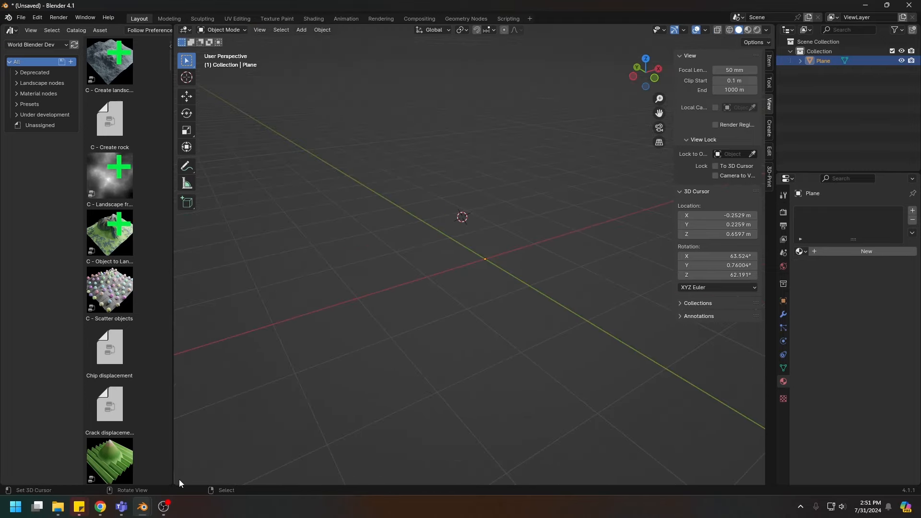
Open a Geometry Node Editor below the 3D viewport and create a new geometry node tree for the plane.
{"action": "left_click_drag", "start_coordinate": [175, 482], "coordinate": [191, 286]}
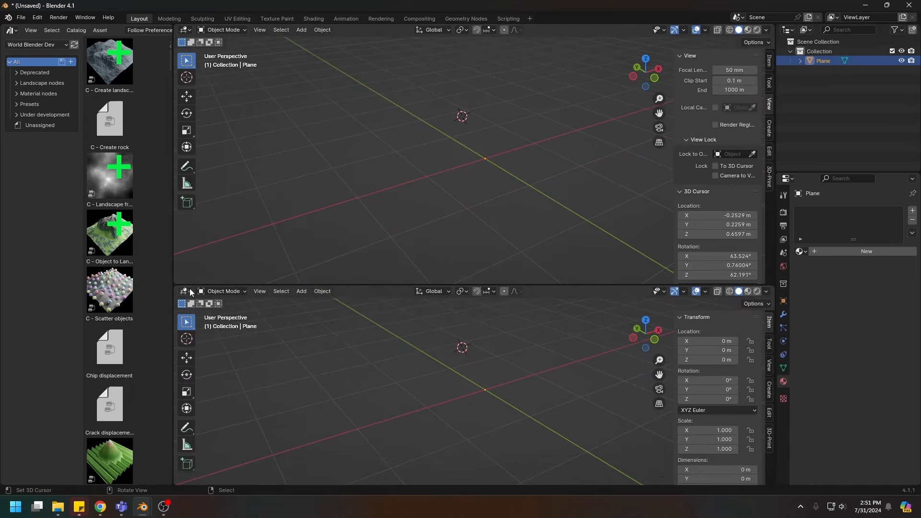
{"action": "left_click", "coordinate": [185, 291]}
{"action": "left_click", "coordinate": [211, 376]}
{"action": "left_click", "coordinate": [474, 291]}
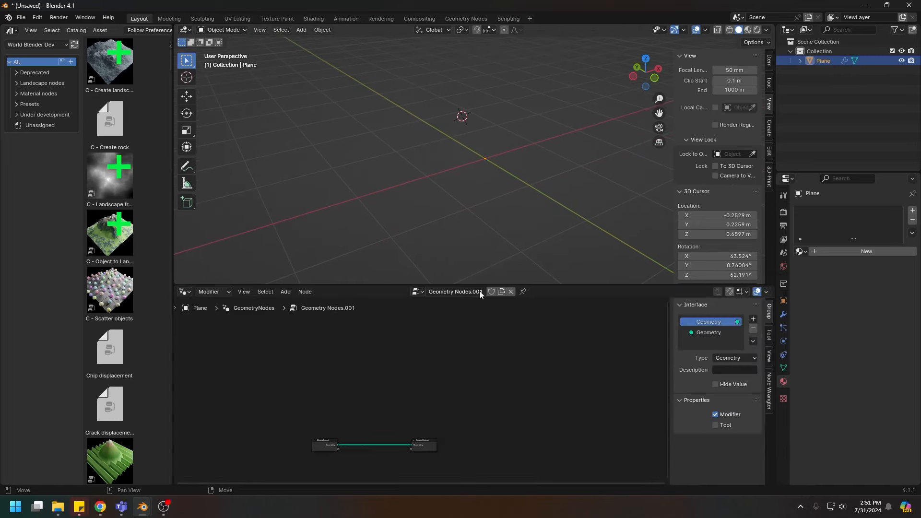
Move the Group Input node aside and add the Create landscape node from the Landscape nodes asset catalog beneath the existing link.
{"action": "scroll", "coordinate": [403, 398], "scroll_direction": "up", "scroll_amount": 2}
{"action": "middle_click_drag", "start_coordinate": [452, 415], "coordinate": [594, 316]}
{"action": "scroll", "coordinate": [529, 393], "scroll_direction": "up", "scroll_amount": 3}
{"action": "middle_click_drag", "start_coordinate": [497, 373], "coordinate": [453, 366]}
{"action": "scroll", "coordinate": [454, 367], "scroll_direction": "up", "scroll_amount": 1}
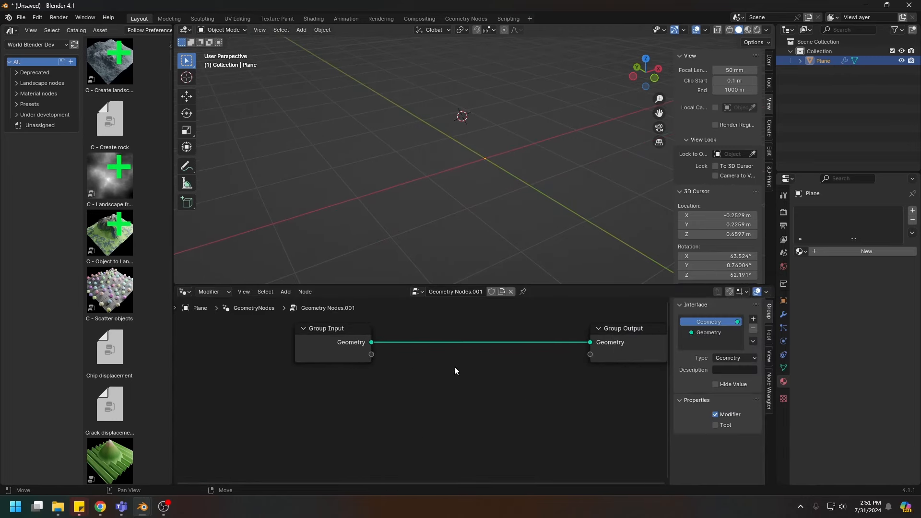
{"action": "left_click_drag", "start_coordinate": [342, 358], "coordinate": [270, 357]}
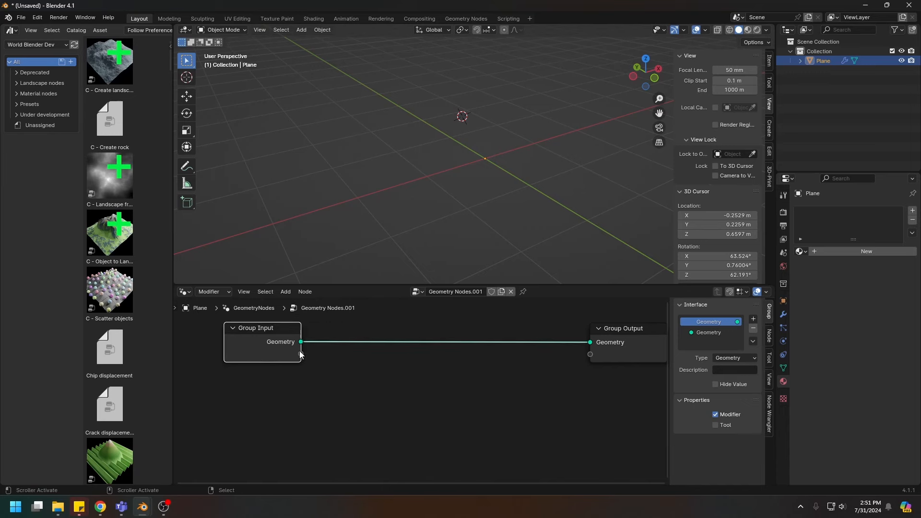
{"action": "left_click", "coordinate": [27, 83]}
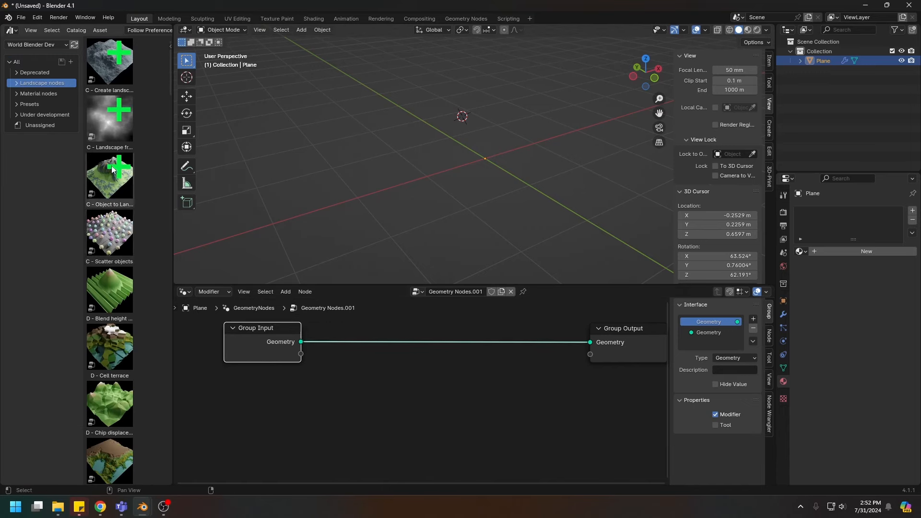
{"action": "left_click_drag", "start_coordinate": [109, 62], "coordinate": [365, 368]}
{"action": "scroll", "coordinate": [422, 390], "scroll_direction": "up", "scroll_amount": 1}
{"action": "middle_click_drag", "start_coordinate": [424, 390], "coordinate": [400, 387]}
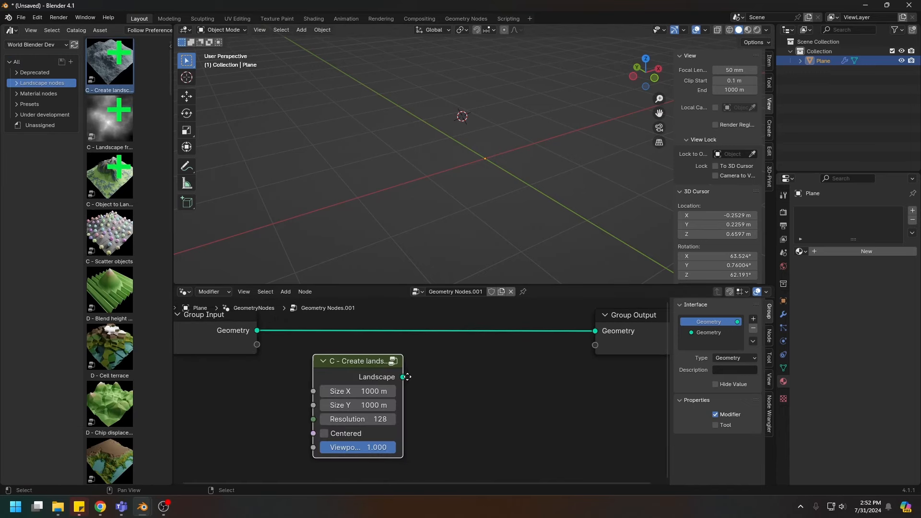
Connect the Create landscape node's Landscape output to the Group Output geometry and enable its Centered option.
{"action": "left_click_drag", "start_coordinate": [402, 377], "coordinate": [595, 331]}
{"action": "left_click", "coordinate": [324, 433]}
{"action": "scroll", "coordinate": [460, 158], "scroll_direction": "down", "scroll_amount": 5}
Set the viewport's clip end distance to 10000 m.
{"action": "left_click", "coordinate": [733, 89]}
{"action": "type", "text": "10000"}
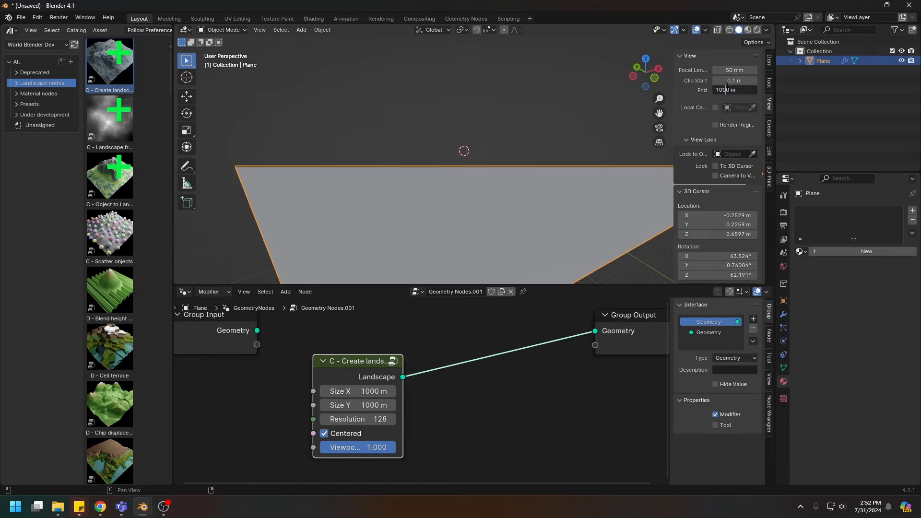
{"action": "key", "text": "Return"}
{"action": "left_click", "coordinate": [734, 80]}
{"action": "key", "text": "Return"}
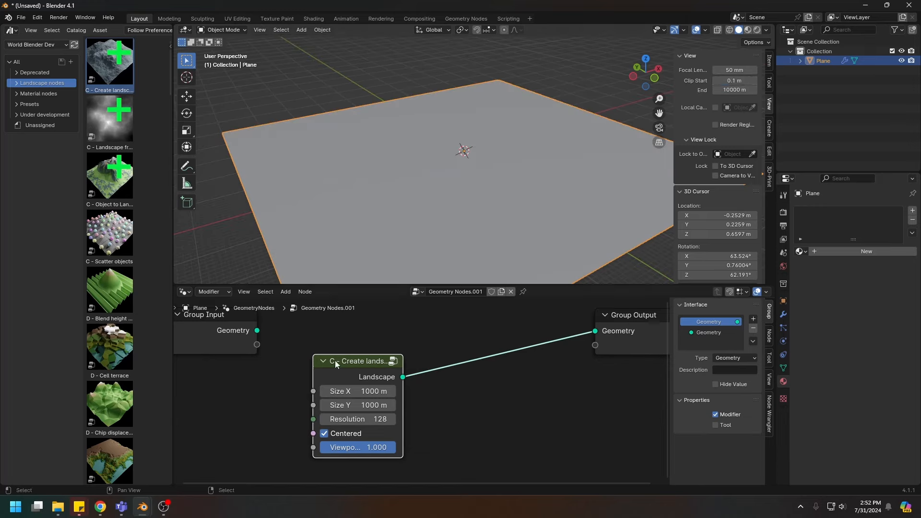
Line up the Create landscape node between the group nodes and set its Size X and Size Y to 3000 m.
{"action": "left_click_drag", "start_coordinate": [336, 362], "coordinate": [352, 323]}
{"action": "middle_click_drag", "start_coordinate": [542, 396], "coordinate": [554, 400]}
{"action": "scroll", "coordinate": [554, 399], "scroll_direction": "up", "scroll_amount": 1}
{"action": "left_click_drag", "start_coordinate": [422, 368], "coordinate": [426, 356]}
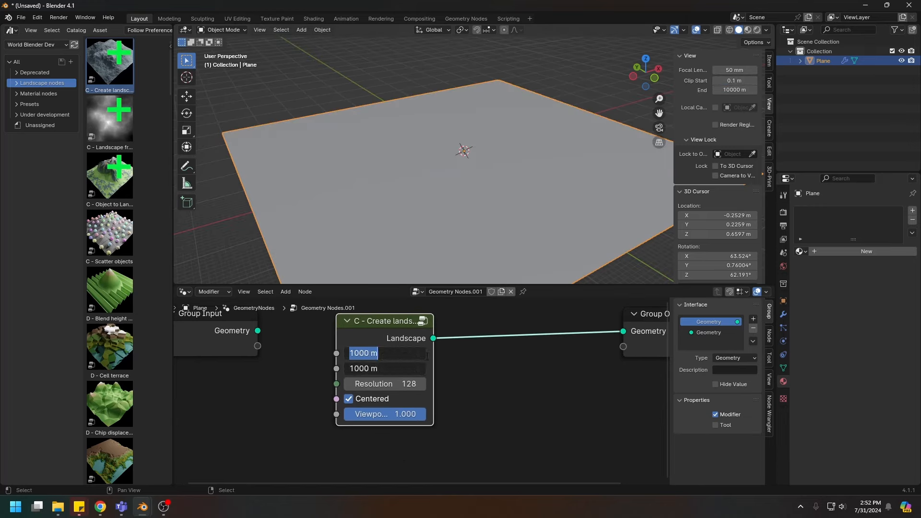
{"action": "type", "text": "3000"}
{"action": "key", "text": "Return"}
Expose Size X, Size Y and Resolution of the Create landscape node as group inputs, and align the node with Group Input.
{"action": "left_click_drag", "start_coordinate": [336, 353], "coordinate": [258, 376]}
{"action": "middle_click_drag", "start_coordinate": [355, 346], "coordinate": [427, 375]}
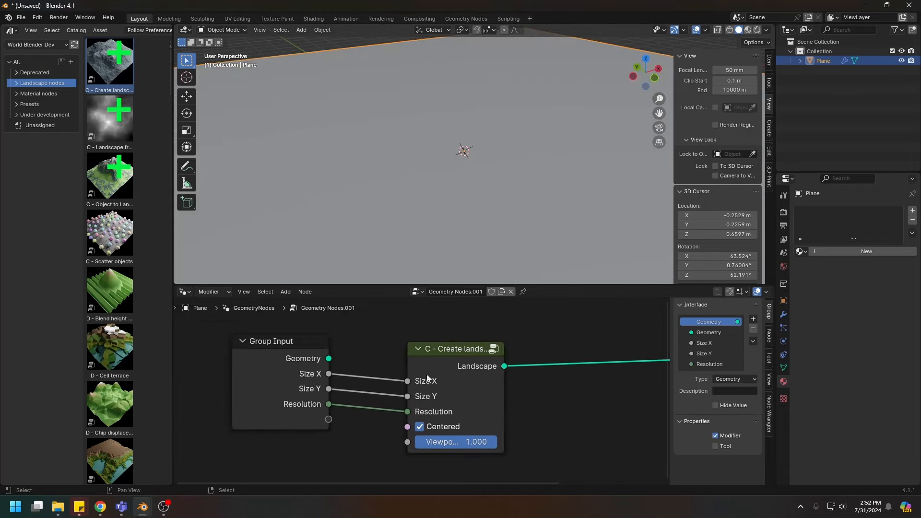
{"action": "left_click_drag", "start_coordinate": [433, 377], "coordinate": [429, 364]}
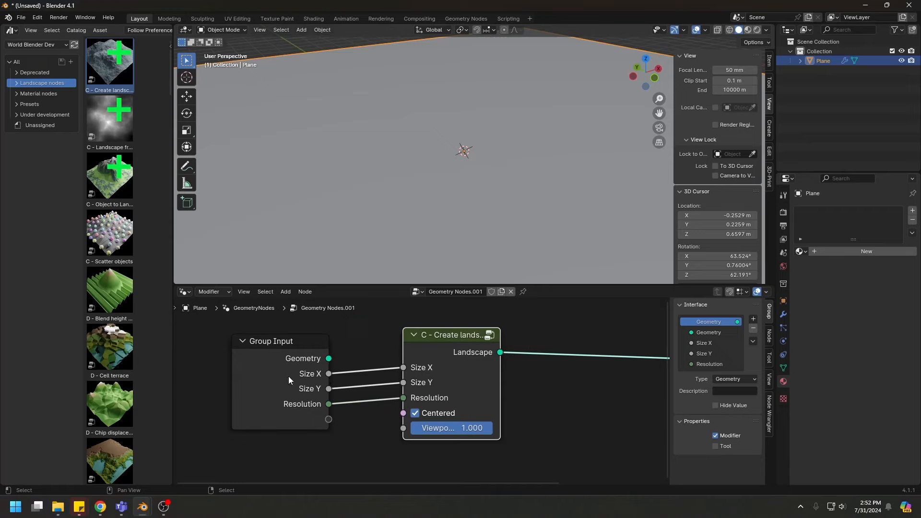
{"action": "left_click", "coordinate": [271, 347]}
{"action": "middle_click_drag", "start_coordinate": [370, 355], "coordinate": [251, 359]}
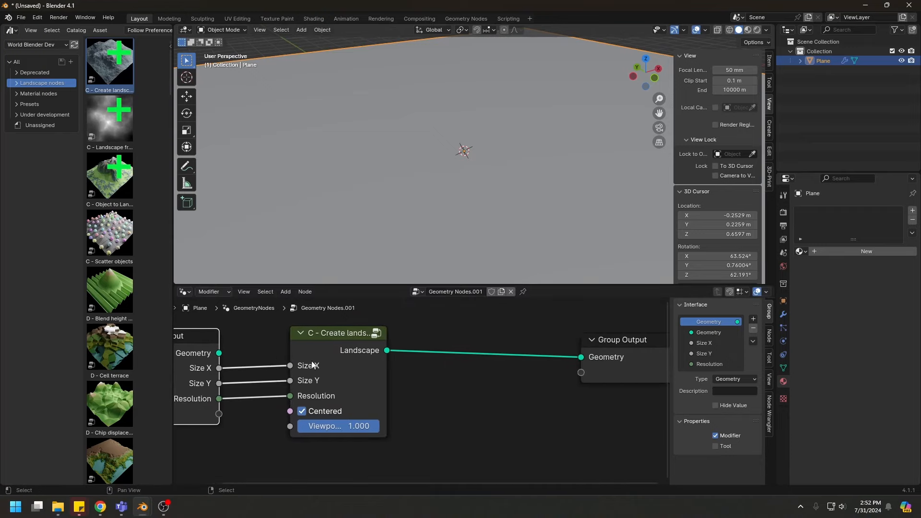
Show the plane's modifier settings and remove the unused Geometry input from the node group's interface.
{"action": "left_click", "coordinate": [783, 314]}
{"action": "middle_click_drag", "start_coordinate": [412, 369], "coordinate": [448, 376]}
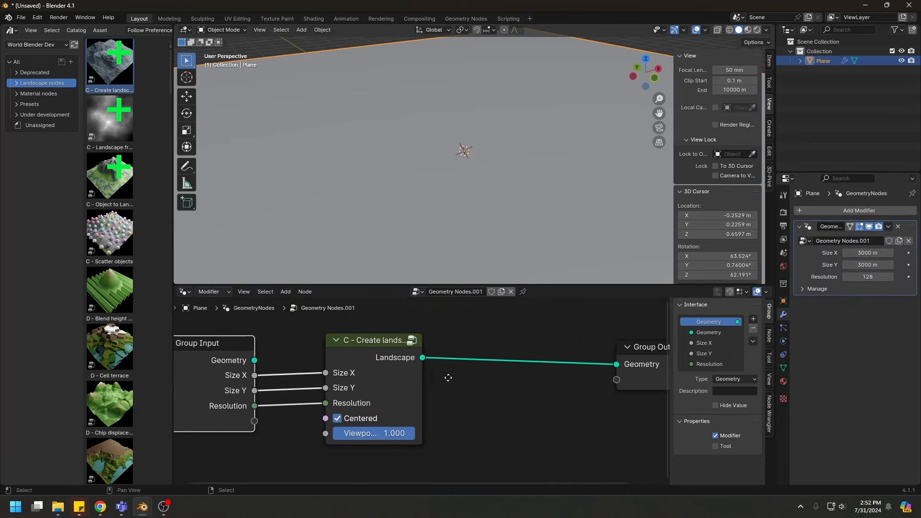
{"action": "scroll", "coordinate": [308, 375], "scroll_direction": "down", "scroll_amount": 2}
{"action": "left_click", "coordinate": [708, 332]}
{"action": "left_click", "coordinate": [753, 328]}
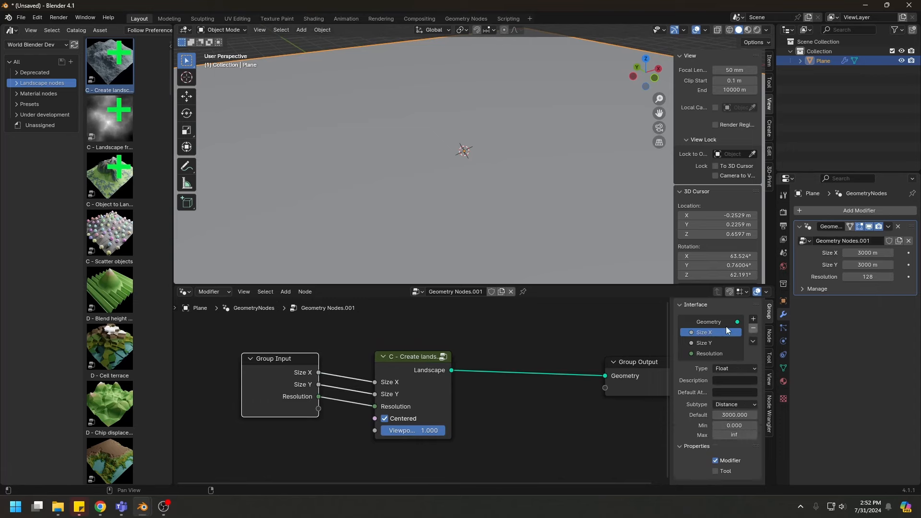
{"action": "left_click_drag", "start_coordinate": [398, 365], "coordinate": [380, 365]}
{"action": "scroll", "coordinate": [482, 371], "scroll_direction": "down", "scroll_amount": 6}
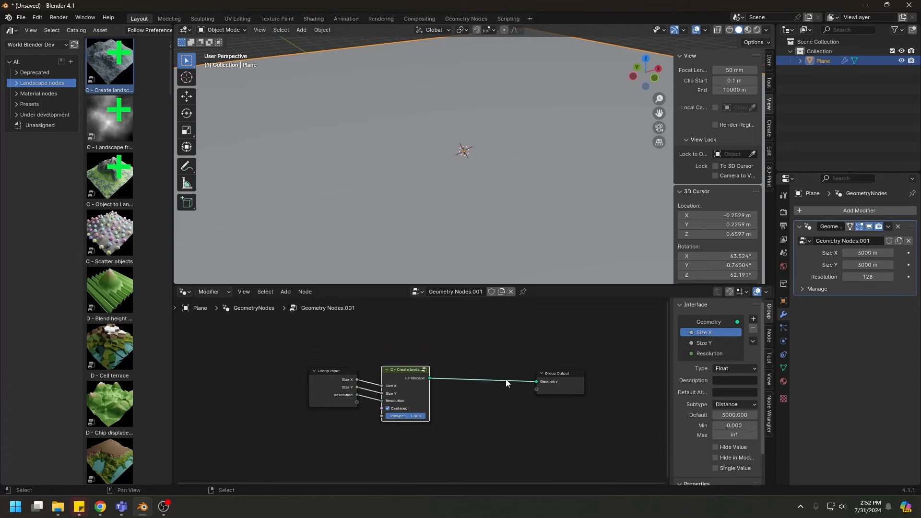
{"action": "scroll", "coordinate": [476, 233], "scroll_direction": "down", "scroll_amount": 4}
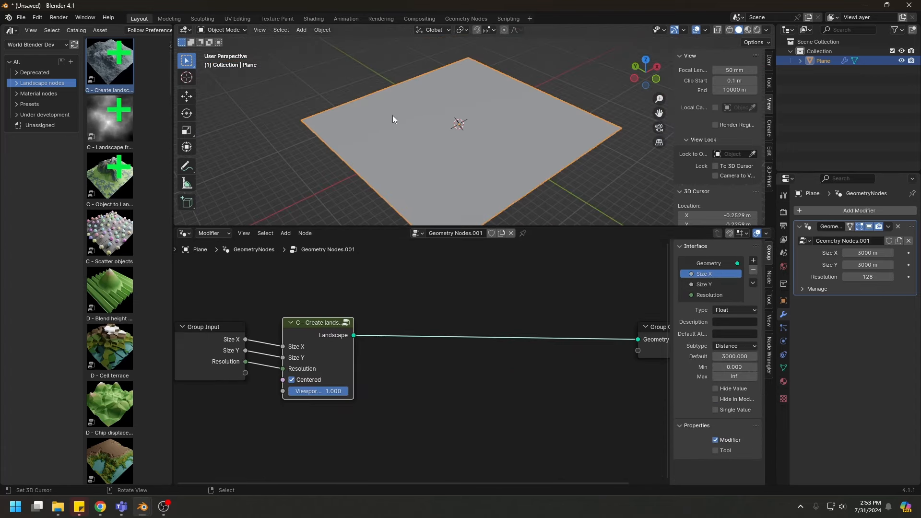
{"action": "left_click_drag", "start_coordinate": [335, 121], "coordinate": [461, 55]}
{"action": "mouse_move", "coordinate": [314, 134]}
{"action": "left_mouse_down", "text": "ctrl"}
{"action": "mouse_move", "coordinate": [445, 60]}
{"action": "mouse_move", "coordinate": [570, 113]}
{"action": "left_mouse_up", "text": "ctrl"}
{"action": "middle_click_drag", "start_coordinate": [343, 153], "coordinate": [416, 175]}
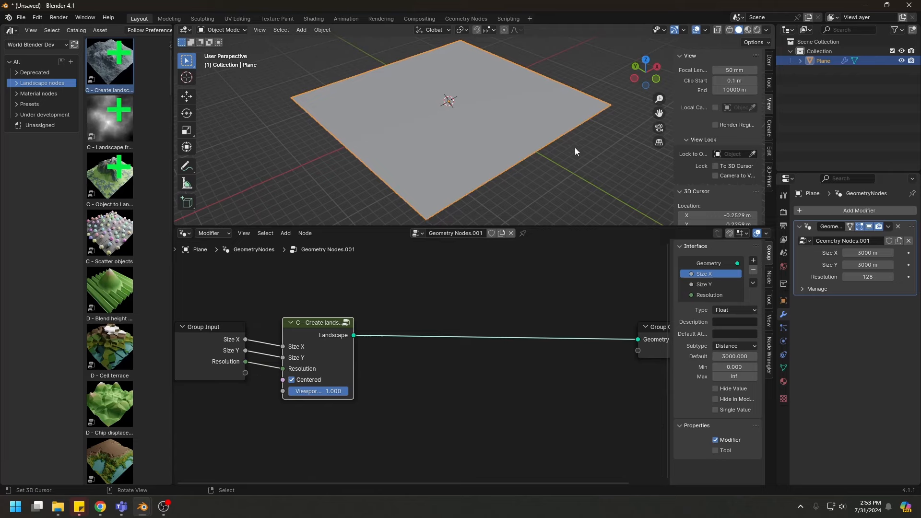
{"action": "middle_click_drag", "start_coordinate": [455, 192], "coordinate": [425, 181]}
{"action": "scroll", "coordinate": [427, 170], "scroll_direction": "down", "scroll_amount": 1}
Spread the Group Input and Create landscape nodes far apart to make room in the node tree.
{"action": "middle_click_drag", "start_coordinate": [431, 392], "coordinate": [529, 325]}
{"action": "scroll", "coordinate": [530, 329], "scroll_direction": "down", "scroll_amount": 1}
{"action": "left_click_drag", "start_coordinate": [413, 266], "coordinate": [596, 266]}
{"action": "middle_click_drag", "start_coordinate": [447, 376], "coordinate": [492, 363]}
{"action": "scroll", "coordinate": [501, 352], "scroll_direction": "down", "scroll_amount": 2}
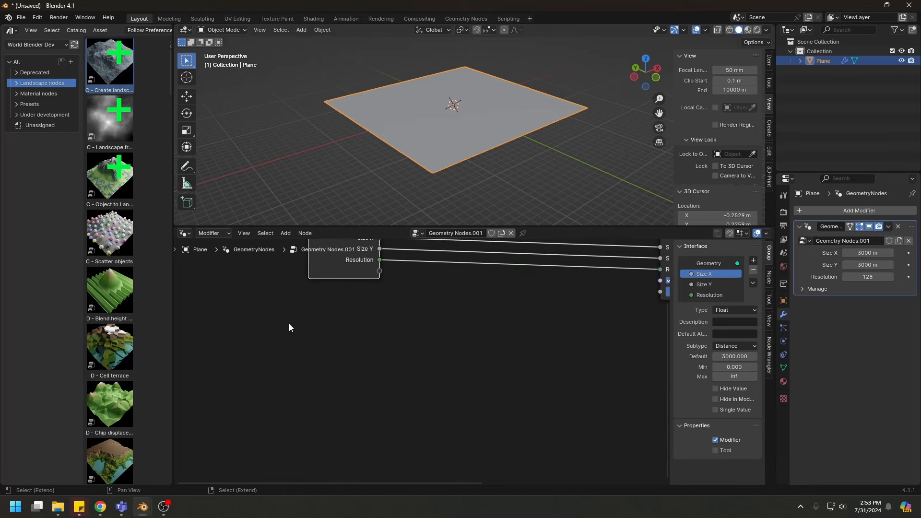
Add a Named Attribute node below Group Input that reads the uv_map attribute as a vector.
{"action": "key", "text": "shift+a"}
{"action": "mouse_move", "coordinate": [261, 272]}
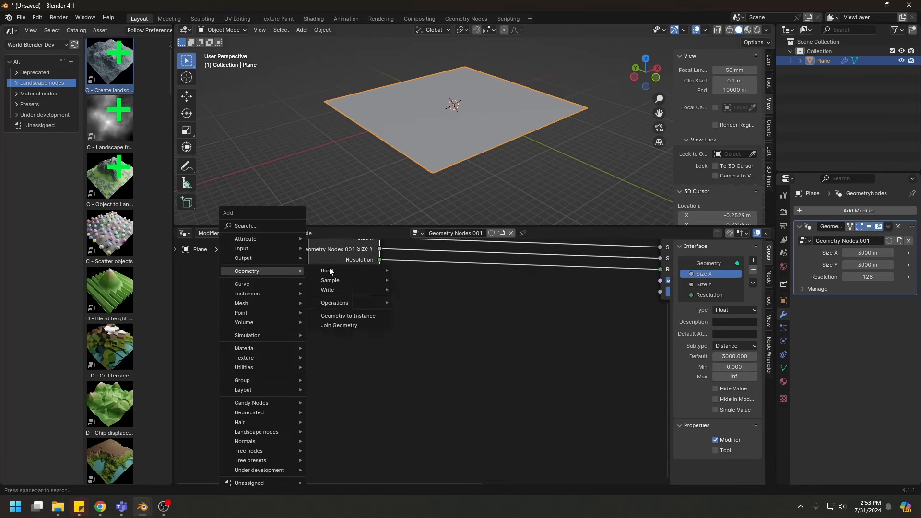
{"action": "mouse_move", "coordinate": [329, 270]}
{"action": "left_click", "coordinate": [427, 290]}
{"action": "left_click", "coordinate": [382, 379]}
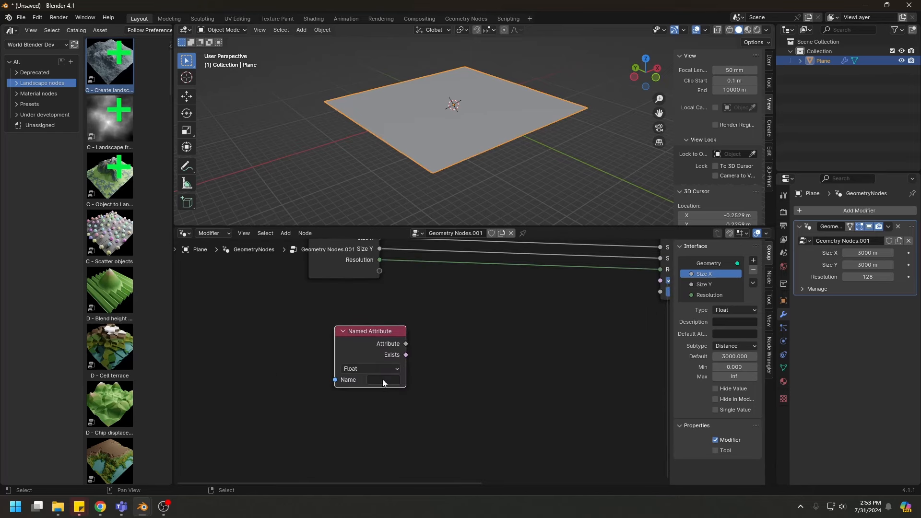
{"action": "left_click", "coordinate": [382, 379]}
{"action": "type", "text": "uv_map"}
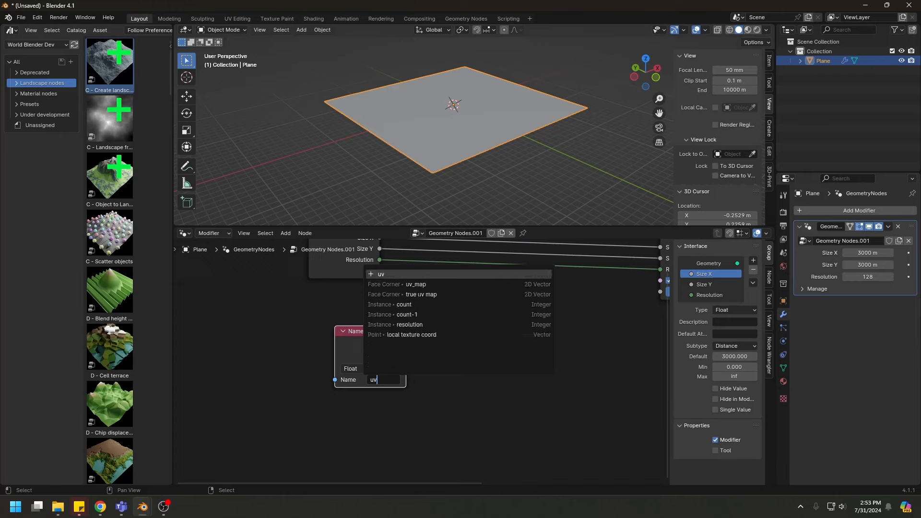
{"action": "key", "text": "Return"}
{"action": "left_click_drag", "start_coordinate": [360, 349], "coordinate": [334, 362]}
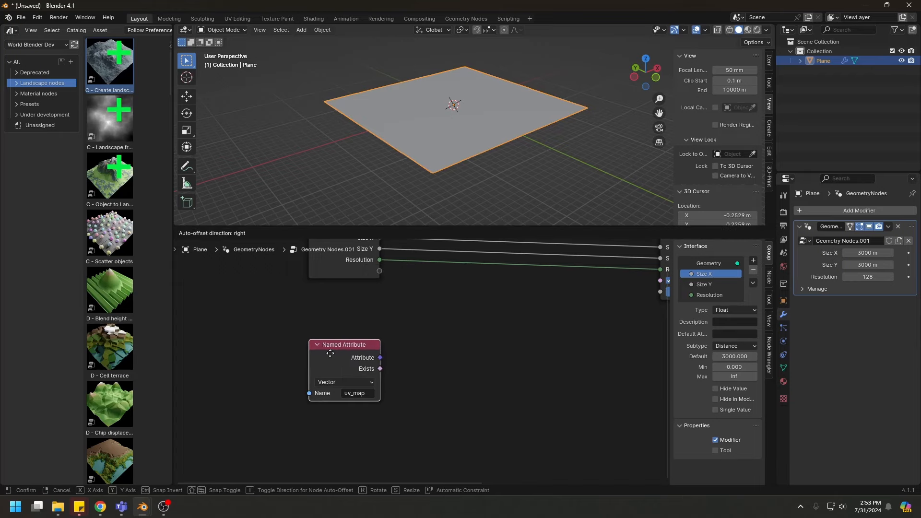
Add a Vector Math node set to Subtract, feed it the uv_map attribute, and subtract 0.5 on X and Y.
{"action": "key", "text": "q"}
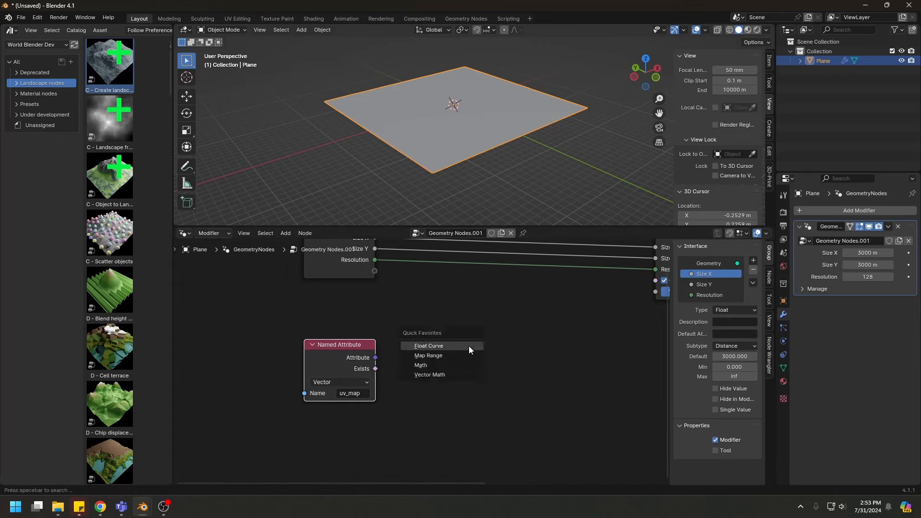
{"action": "left_click", "coordinate": [438, 374]}
{"action": "left_click", "coordinate": [398, 314]}
{"action": "left_click_drag", "start_coordinate": [375, 358], "coordinate": [451, 401]}
{"action": "left_click", "coordinate": [427, 363]}
{"action": "left_click", "coordinate": [428, 342]}
{"action": "type", "text": ".5"}
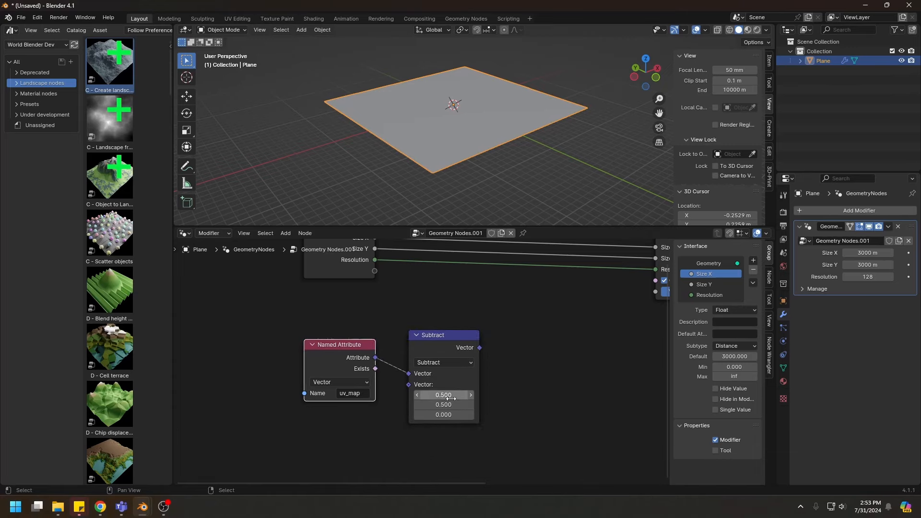
{"action": "key", "text": "Return"}
{"action": "left_click_drag", "start_coordinate": [434, 344], "coordinate": [422, 354]}
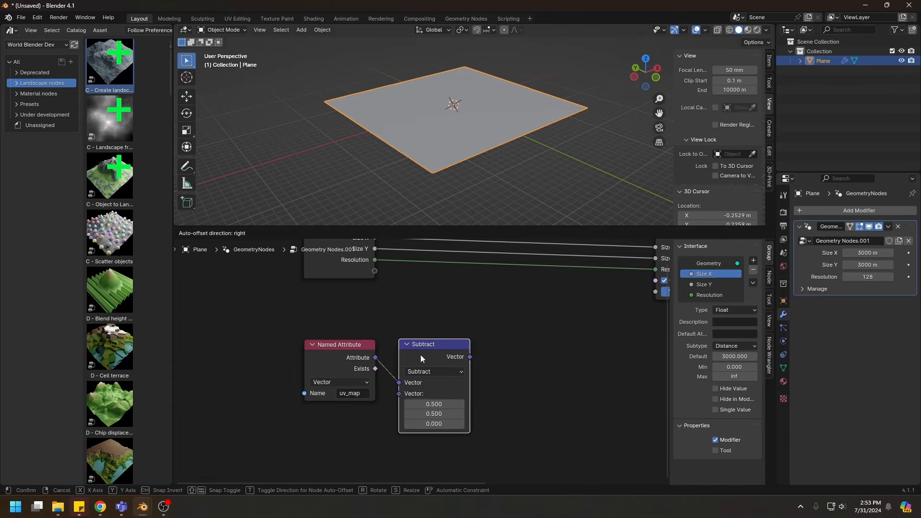
Preview the Subtract result on the landscape through a Viewer node fed by the Subtract vector and the Create landscape geometry.
{"action": "left_click_drag", "start_coordinate": [360, 418], "coordinate": [357, 354]}
{"action": "left_click", "coordinate": [353, 355], "text": "ctrl+shift"}
{"action": "middle_click_drag", "start_coordinate": [453, 334], "coordinate": [342, 392]}
{"action": "scroll", "coordinate": [342, 392], "scroll_direction": "down", "scroll_amount": 2}
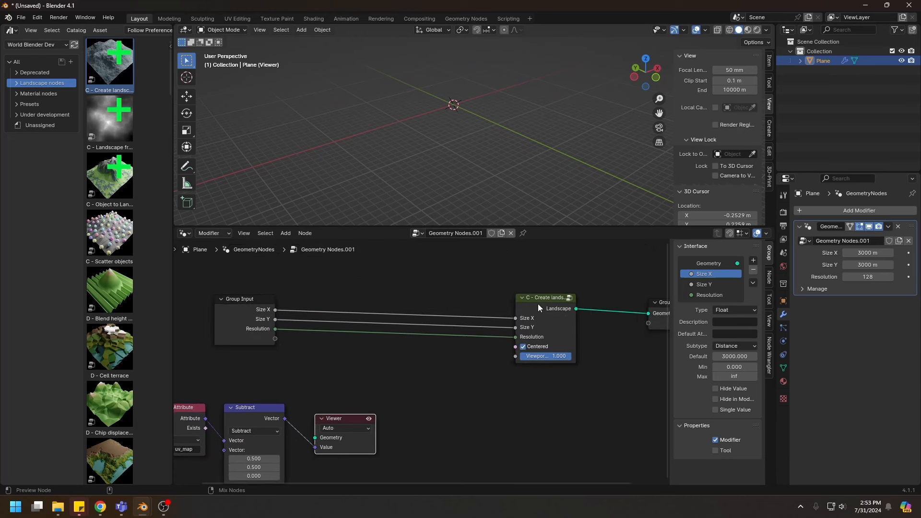
{"action": "left_click", "coordinate": [538, 306], "text": "ctrl+shift"}
{"action": "middle_click_drag", "start_coordinate": [453, 79], "coordinate": [442, 111]}
{"action": "scroll", "coordinate": [442, 91], "scroll_direction": "up", "scroll_amount": 1}
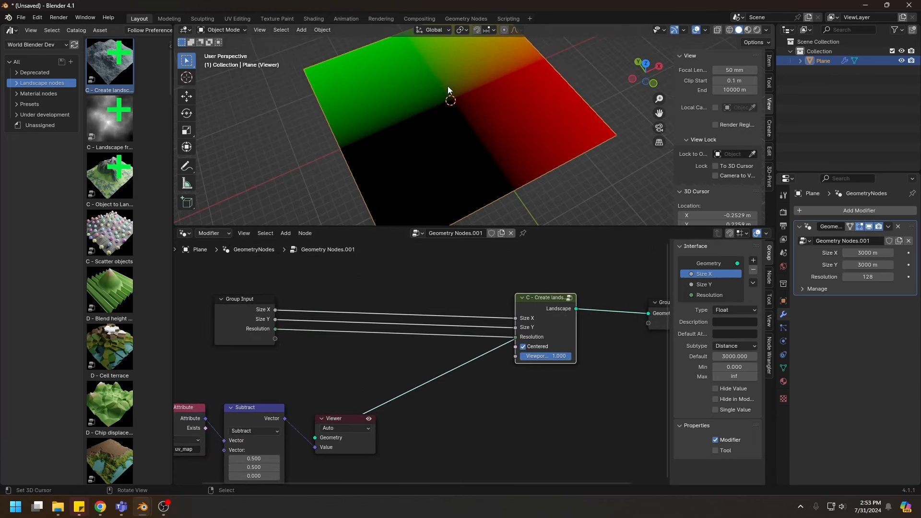
Move the Viewer node well away from the Subtract node, past the Create landscape node, to free up space.
{"action": "middle_click_drag", "start_coordinate": [309, 451], "coordinate": [397, 371]}
{"action": "scroll", "coordinate": [397, 370], "scroll_direction": "up", "scroll_amount": 1}
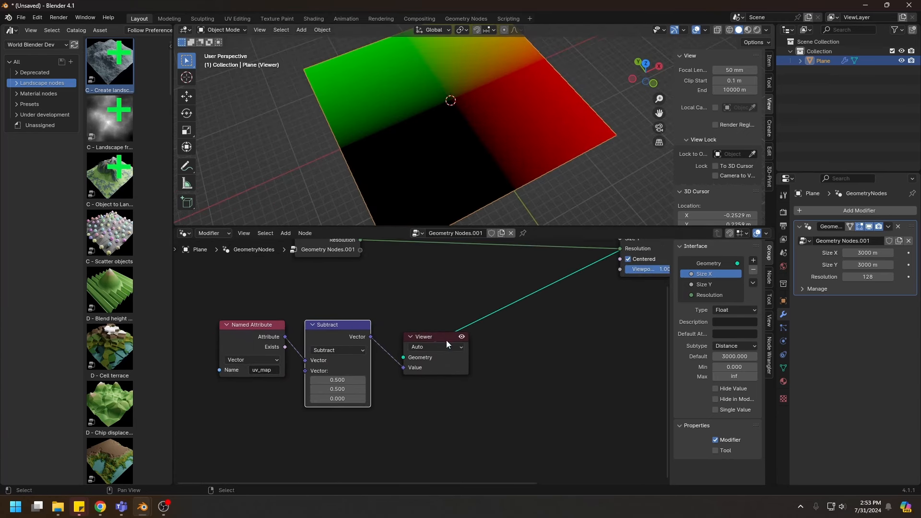
{"action": "left_click_drag", "start_coordinate": [446, 340], "coordinate": [225, 317]}
{"action": "middle_click_drag", "start_coordinate": [238, 317], "coordinate": [177, 330]}
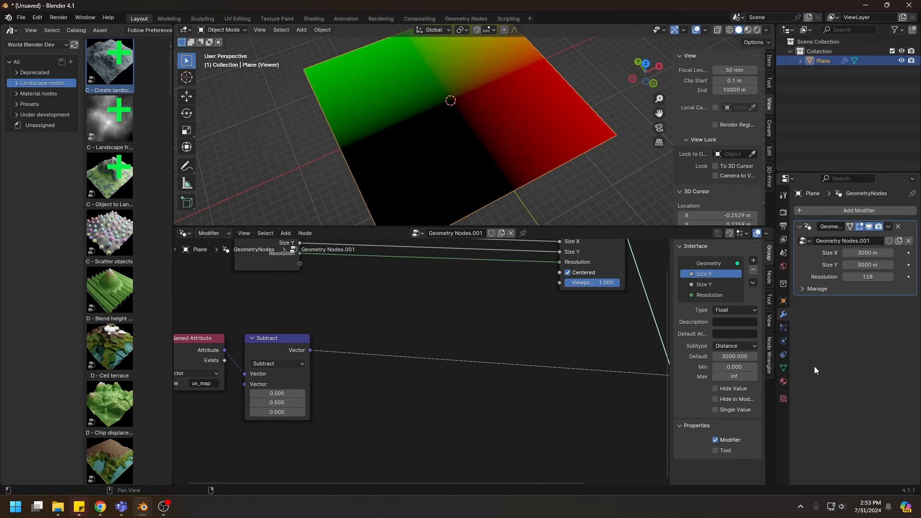
{"action": "middle_click_drag", "start_coordinate": [635, 354], "coordinate": [474, 335]}
{"action": "key", "text": "g"}
{"action": "left_click", "coordinate": [532, 323]}
{"action": "middle_click_drag", "start_coordinate": [354, 386], "coordinate": [516, 370]}
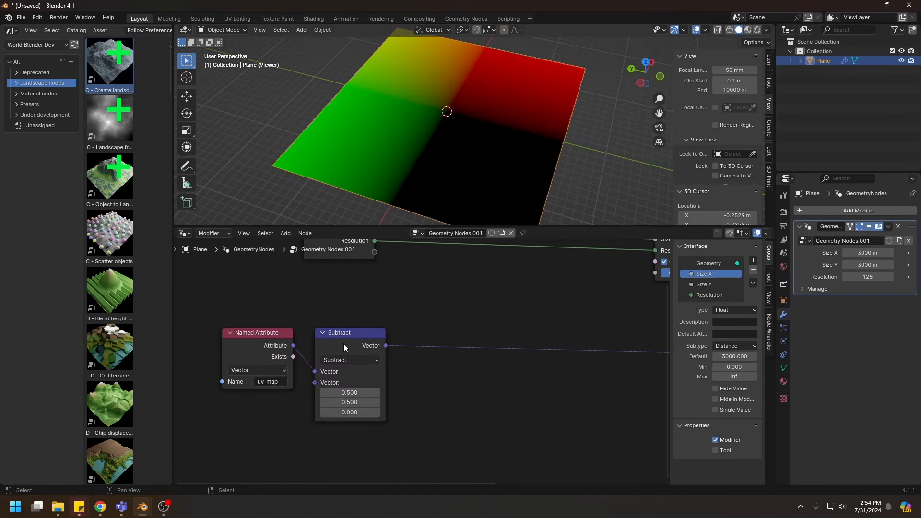
Duplicate the Subtract node and set the copy, which takes the Subtract vector, to Absolute.
{"action": "key", "text": "shift+d"}
{"action": "left_click", "coordinate": [437, 338]}
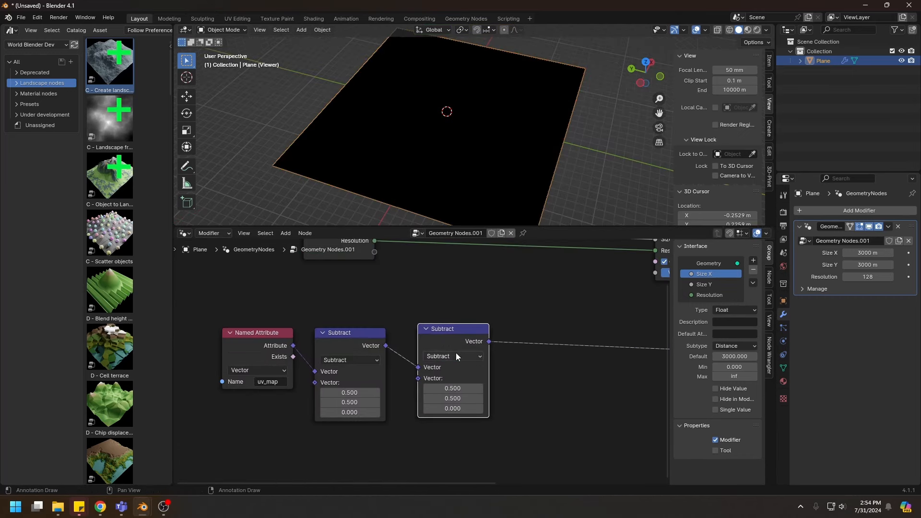
{"action": "left_click", "coordinate": [454, 355]}
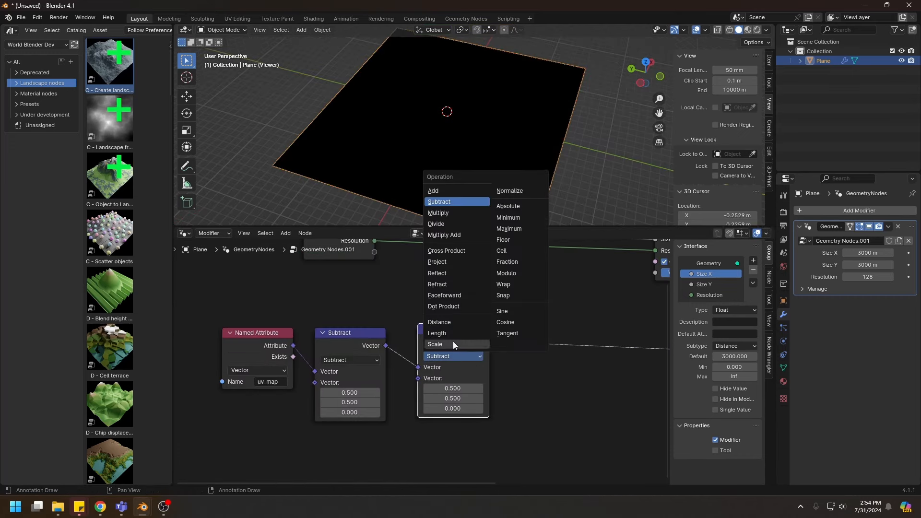
{"action": "left_click", "coordinate": [509, 206]}
{"action": "middle_click_drag", "start_coordinate": [446, 95], "coordinate": [477, 126]}
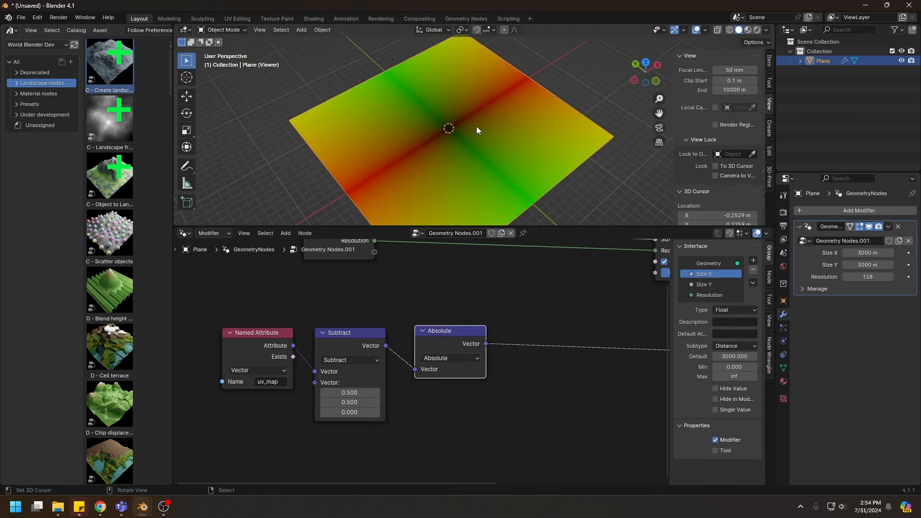
Add a Combine XYZ node below the Group Input node, above the UV math nodes.
{"action": "key", "text": "Home"}
{"action": "key", "text": "shift+a"}
{"action": "mouse_move", "coordinate": [421, 368]}
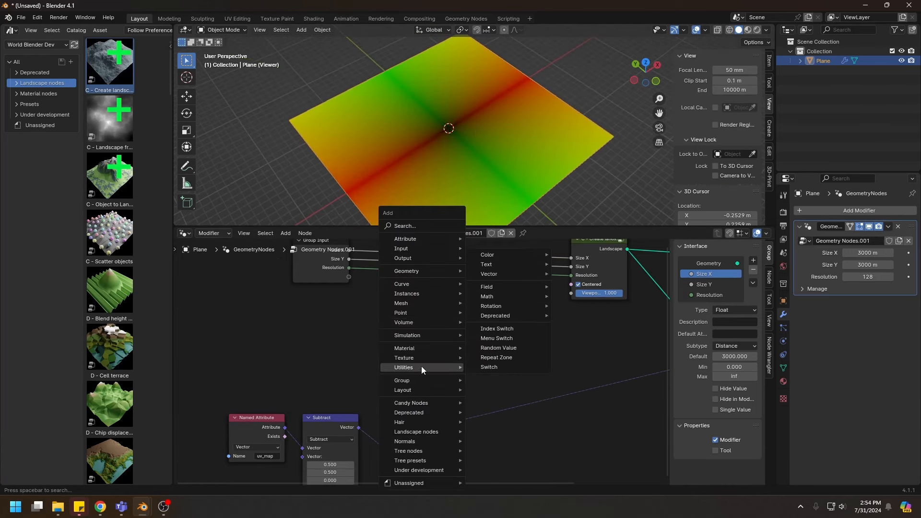
{"action": "mouse_move", "coordinate": [500, 273]}
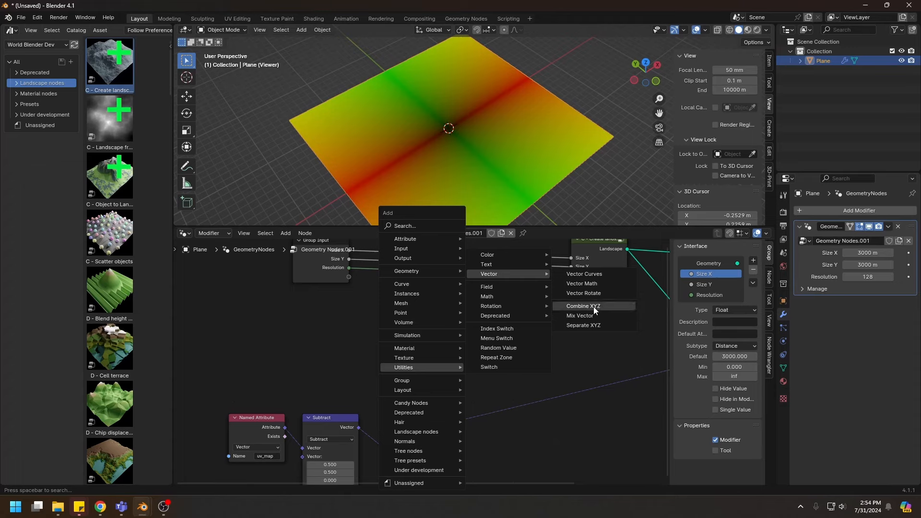
{"action": "left_click", "coordinate": [593, 306]}
{"action": "left_click", "coordinate": [379, 292]}
Feed Combine XYZ's X and Y from Group Input's Size X and Size Y, and preview its vector through the Viewer.
{"action": "scroll", "coordinate": [379, 292], "scroll_direction": "up", "scroll_amount": 1}
{"action": "middle_click_drag", "start_coordinate": [379, 291], "coordinate": [441, 394]}
{"action": "left_click_drag", "start_coordinate": [404, 344], "coordinate": [440, 427]}
{"action": "left_click_drag", "start_coordinate": [473, 401], "coordinate": [504, 421]}
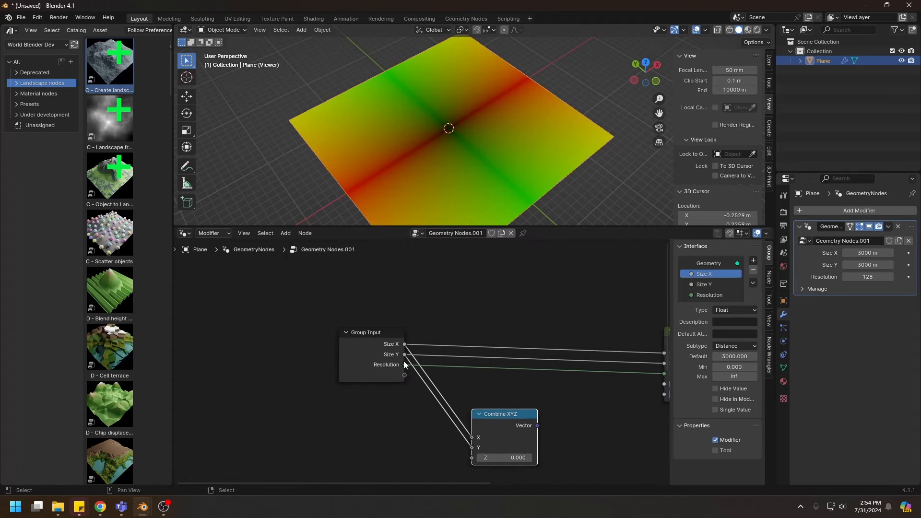
{"action": "scroll", "coordinate": [474, 425], "scroll_direction": "down", "scroll_amount": 1}
{"action": "middle_click_drag", "start_coordinate": [474, 424], "coordinate": [439, 400]}
{"action": "left_click", "coordinate": [412, 342], "text": "ctrl+shift"}
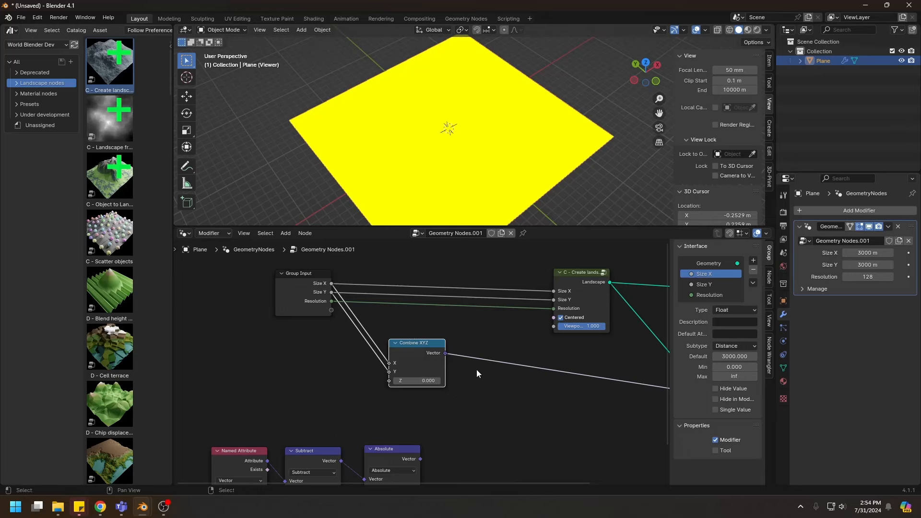
Add a Vector Math node set to Multiply, feed it the Combine XYZ and Absolute vectors, and preview the result through the Viewer.
{"action": "key", "text": "shift+d"}
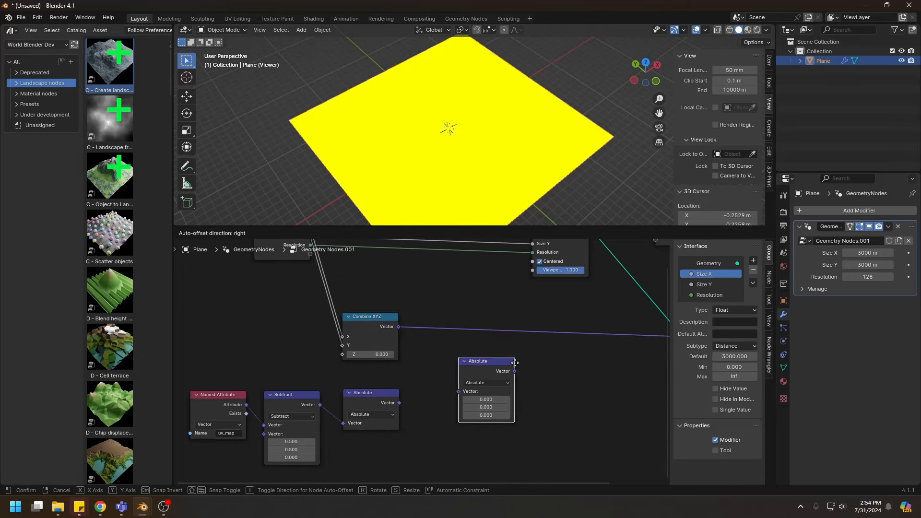
{"action": "left_click", "coordinate": [495, 376]}
{"action": "left_click", "coordinate": [497, 383]}
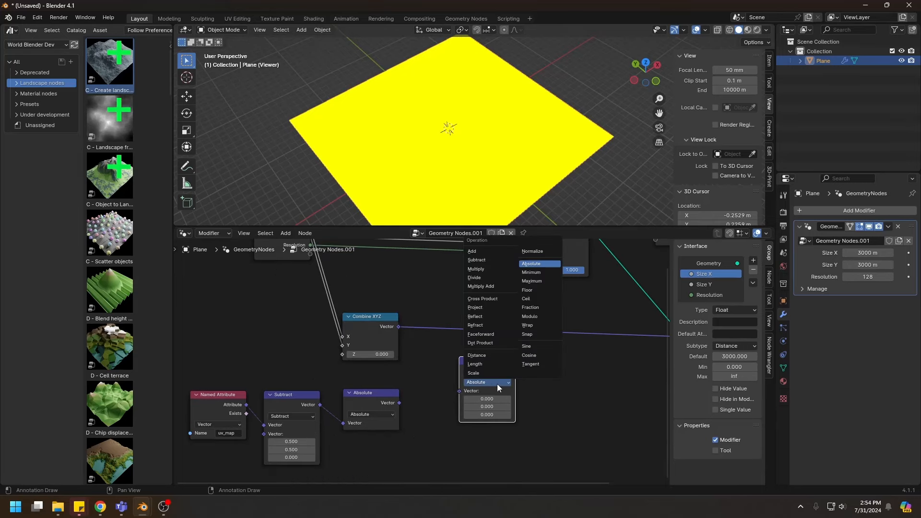
{"action": "left_click", "coordinate": [476, 269]}
{"action": "left_click_drag", "start_coordinate": [398, 327], "coordinate": [458, 391]}
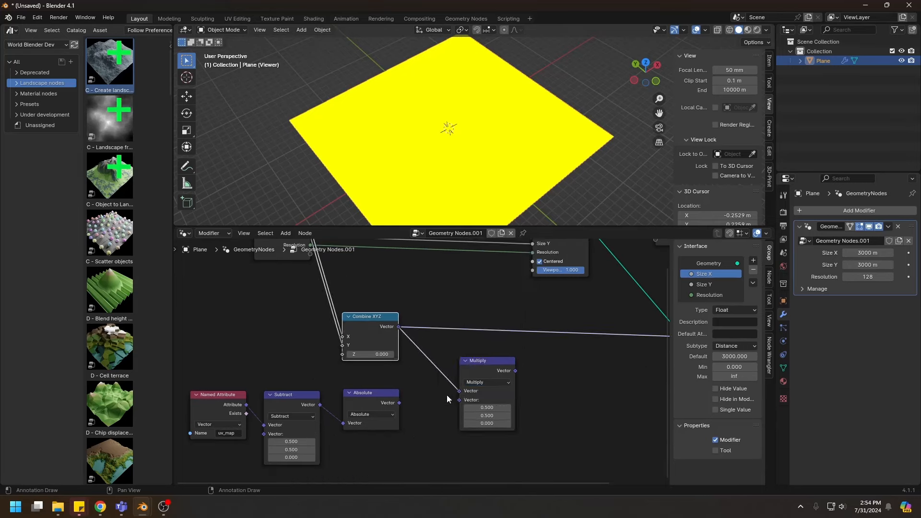
{"action": "left_click_drag", "start_coordinate": [398, 403], "coordinate": [458, 401]}
{"action": "left_click", "coordinate": [484, 369], "text": "ctrl+shift"}
{"action": "scroll", "coordinate": [525, 398], "scroll_direction": "up", "scroll_amount": 1}
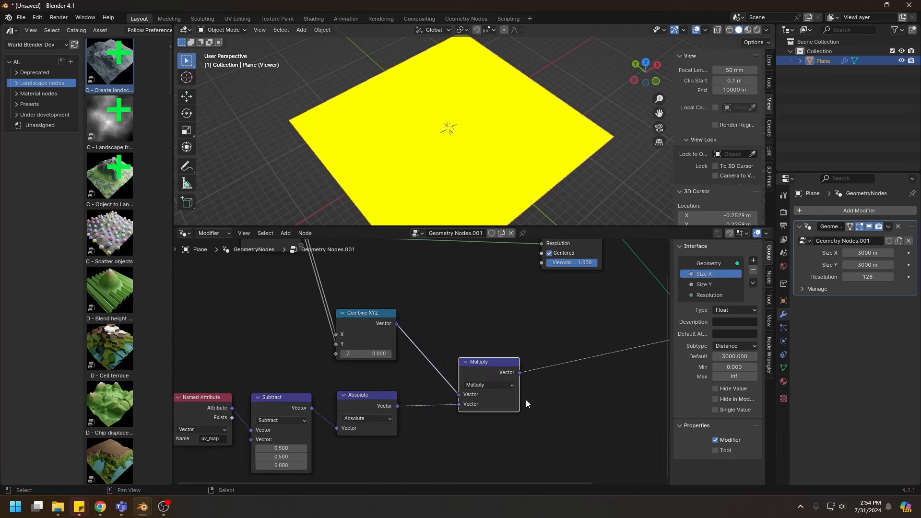
Add a Map Range node set to Vector, feed it the Multiply vector, and connect its output to the Viewer's Value.
{"action": "key", "text": "shift+a"}
{"action": "mouse_move", "coordinate": [484, 371]}
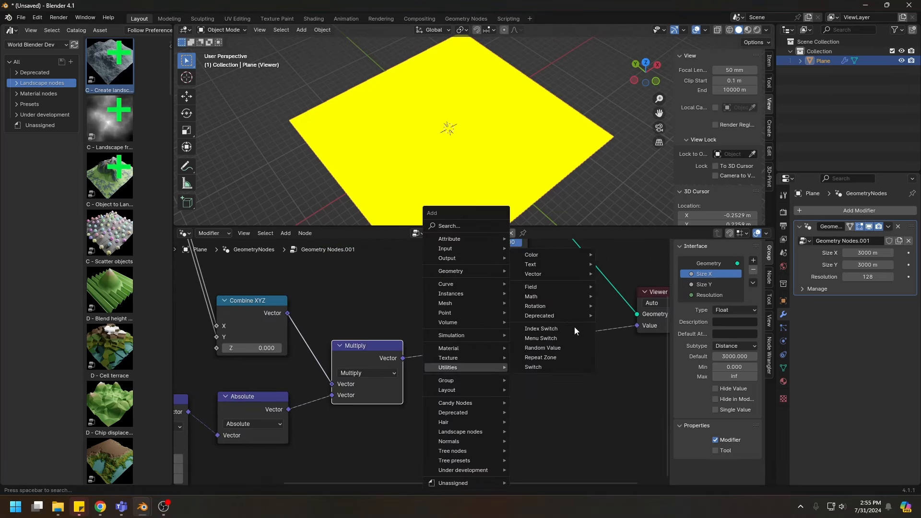
{"action": "mouse_move", "coordinate": [551, 297]}
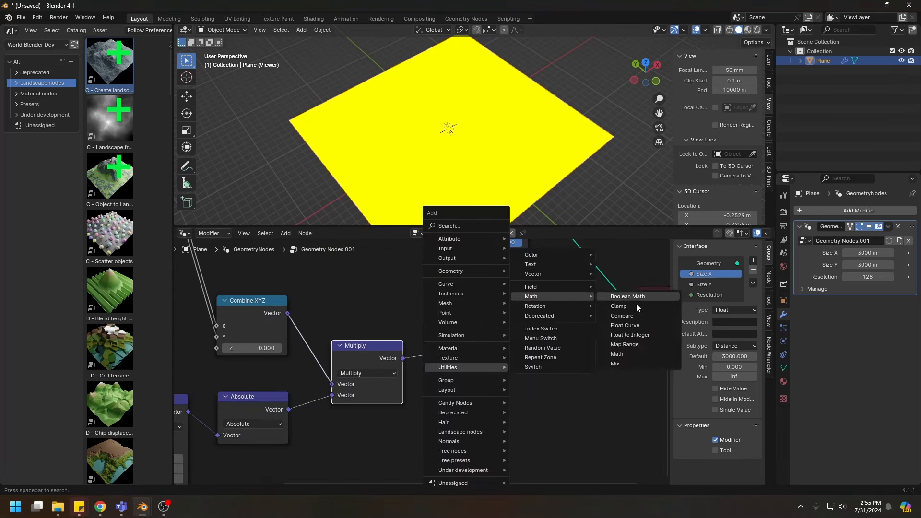
{"action": "left_click", "coordinate": [633, 344]}
{"action": "left_click", "coordinate": [501, 346]}
{"action": "left_click", "coordinate": [538, 387]}
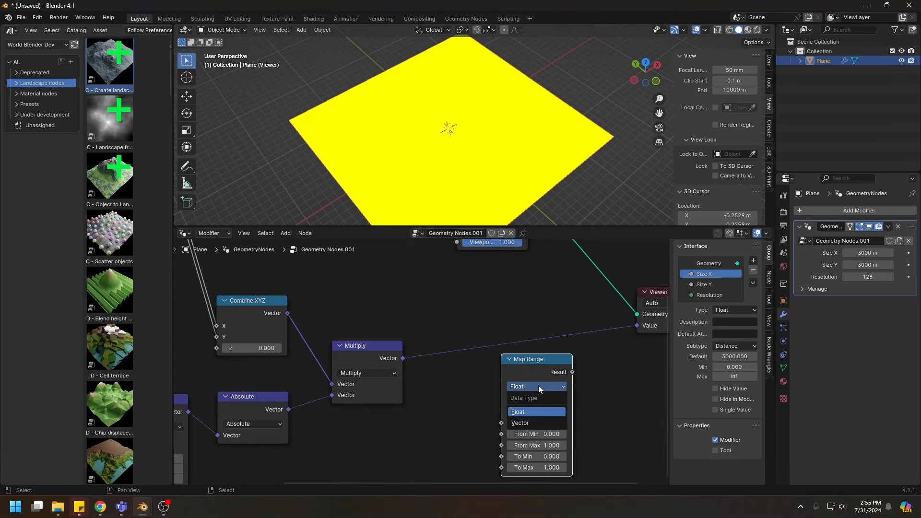
{"action": "left_click", "coordinate": [518, 428]}
{"action": "left_click_drag", "start_coordinate": [403, 357], "coordinate": [504, 415]}
{"action": "left_click_drag", "start_coordinate": [533, 352], "coordinate": [637, 326]}
Spread out the nodes by moving Map Range and Viewer farther from Multiply and lowering Multiply to Absolute's level.
{"action": "left_click_drag", "start_coordinate": [543, 300], "coordinate": [557, 302]}
{"action": "middle_click_drag", "start_coordinate": [621, 308], "coordinate": [481, 306]}
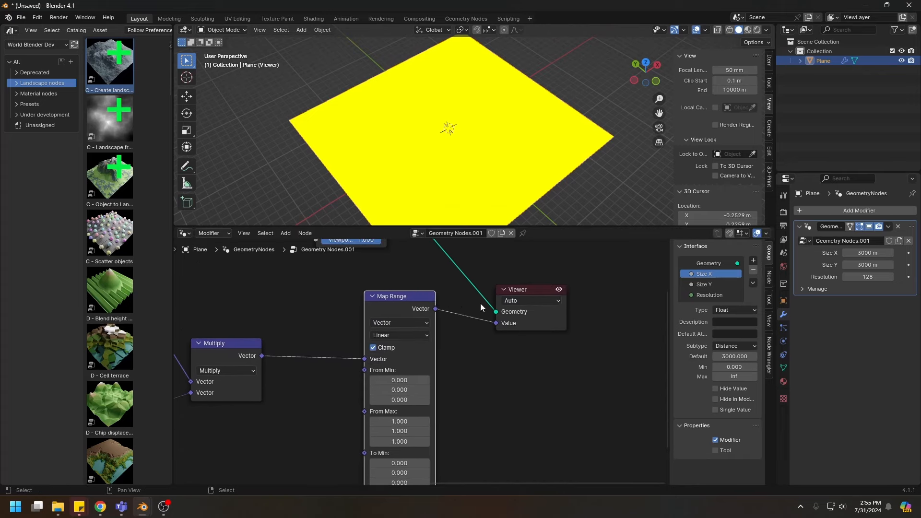
{"action": "left_click_drag", "start_coordinate": [496, 327], "coordinate": [590, 298]}
{"action": "left_click_drag", "start_coordinate": [381, 304], "coordinate": [469, 303]}
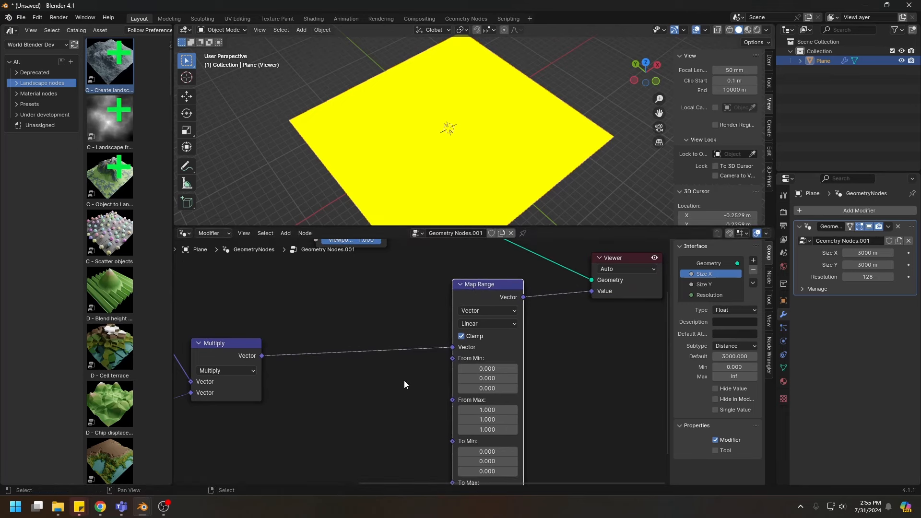
{"action": "middle_click_drag", "start_coordinate": [404, 381], "coordinate": [449, 373]}
{"action": "left_click_drag", "start_coordinate": [449, 370], "coordinate": [481, 404]}
Duplicate the Multiply node, change the copy to Scale, feed it the Combine XYZ vector, and set its scale to 0.5.
{"action": "key", "text": "shift+d"}
{"action": "left_click", "coordinate": [474, 300]}
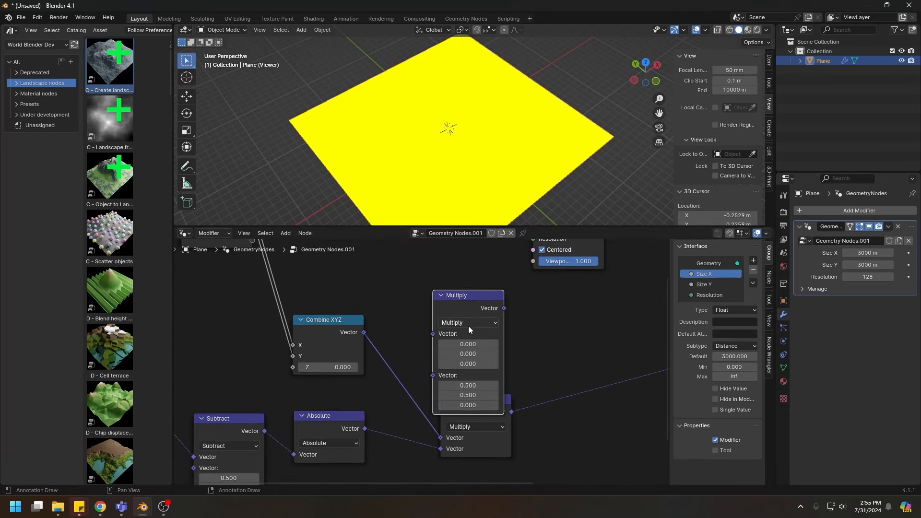
{"action": "left_click", "coordinate": [468, 324]}
{"action": "left_click", "coordinate": [462, 319]}
{"action": "left_click", "coordinate": [451, 311]}
{"action": "left_click", "coordinate": [440, 296]}
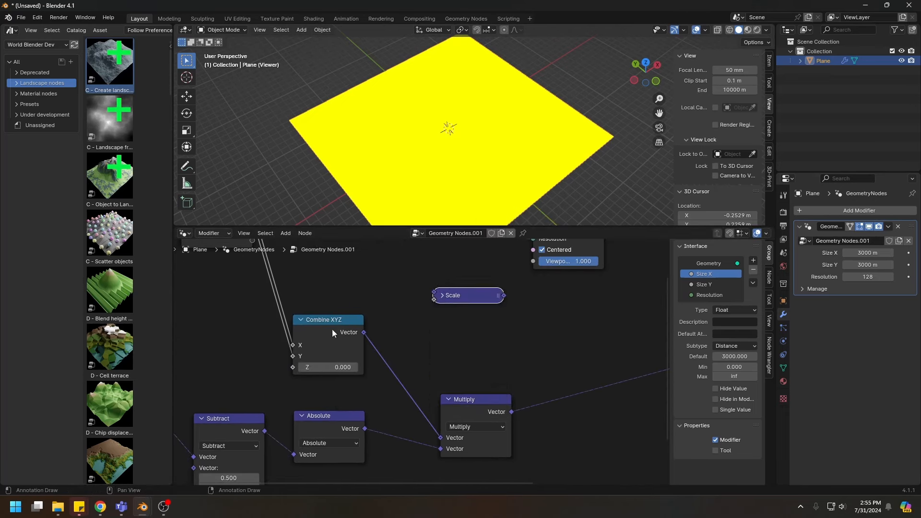
{"action": "key", "text": "h"}
{"action": "left_click_drag", "start_coordinate": [364, 332], "coordinate": [433, 334]}
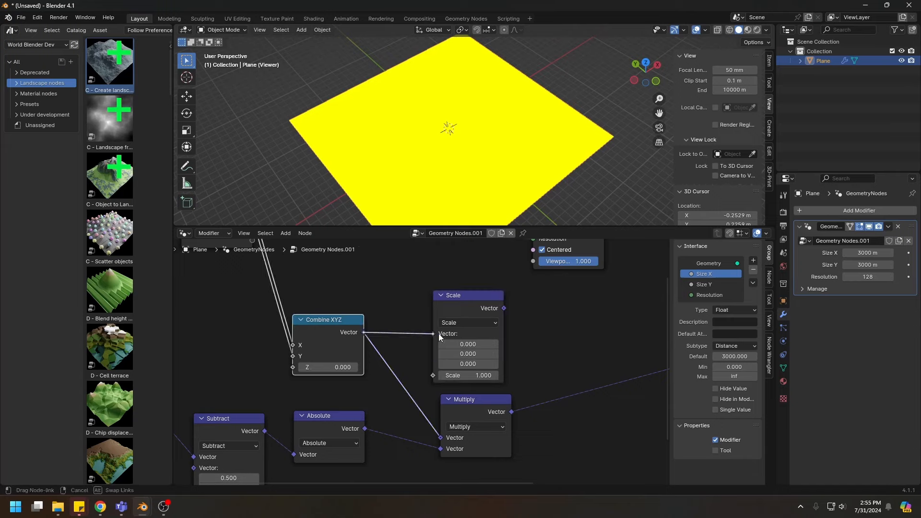
{"action": "double_click", "coordinate": [460, 345]}
{"action": "type", "text": ".5"}
{"action": "key", "text": "Return"}
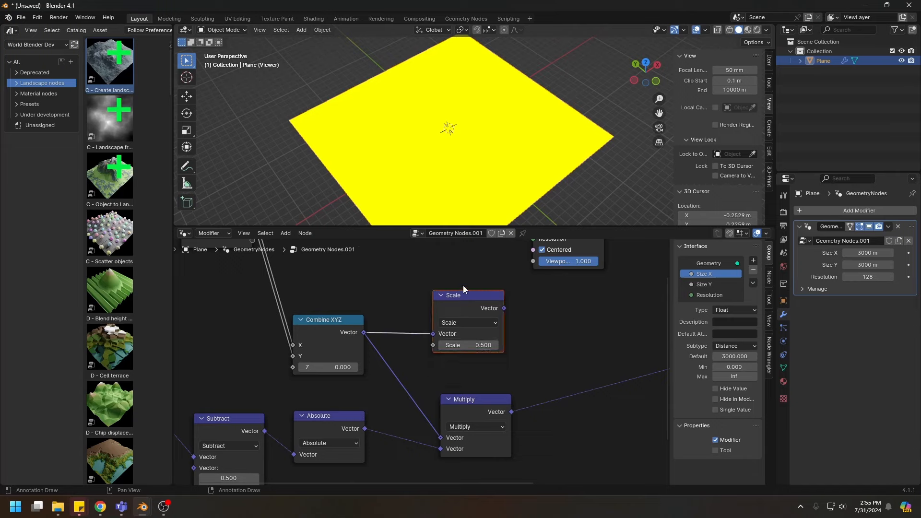
Place the Scale node just above Multiply and connect its vector to Map Range's From Max.
{"action": "left_click_drag", "start_coordinate": [459, 297], "coordinate": [466, 317]}
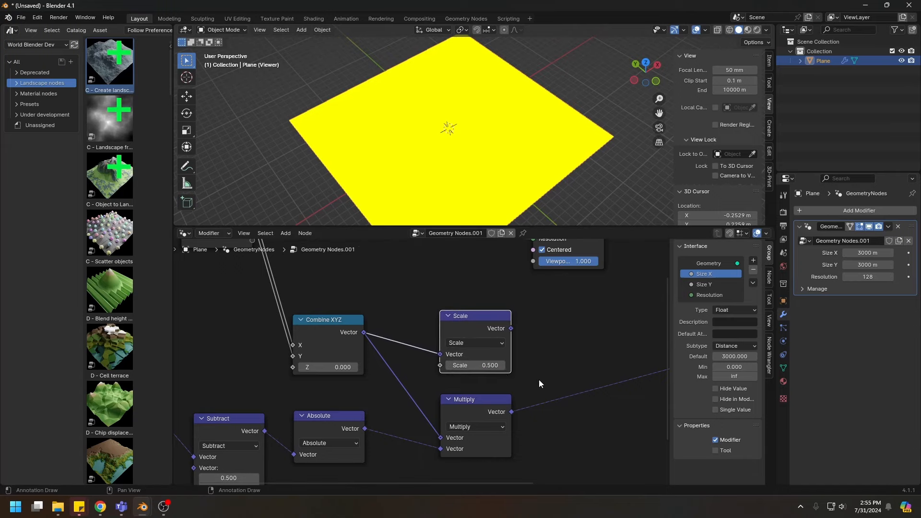
{"action": "middle_click_drag", "start_coordinate": [539, 384], "coordinate": [390, 342]}
{"action": "left_click_drag", "start_coordinate": [339, 302], "coordinate": [497, 396]}
{"action": "left_click_drag", "start_coordinate": [292, 382], "coordinate": [264, 378]}
{"action": "middle_click_drag", "start_coordinate": [390, 356], "coordinate": [415, 332]}
Add a Vector Math node set to Subtract before Map Range, with the Scale vector as its first input.
{"action": "left_click_drag", "start_coordinate": [320, 268], "coordinate": [395, 400]}
{"action": "key", "text": "shift+d"}
{"action": "left_click", "coordinate": [435, 383]}
{"action": "left_click", "coordinate": [434, 388]}
{"action": "left_click", "coordinate": [422, 236]}
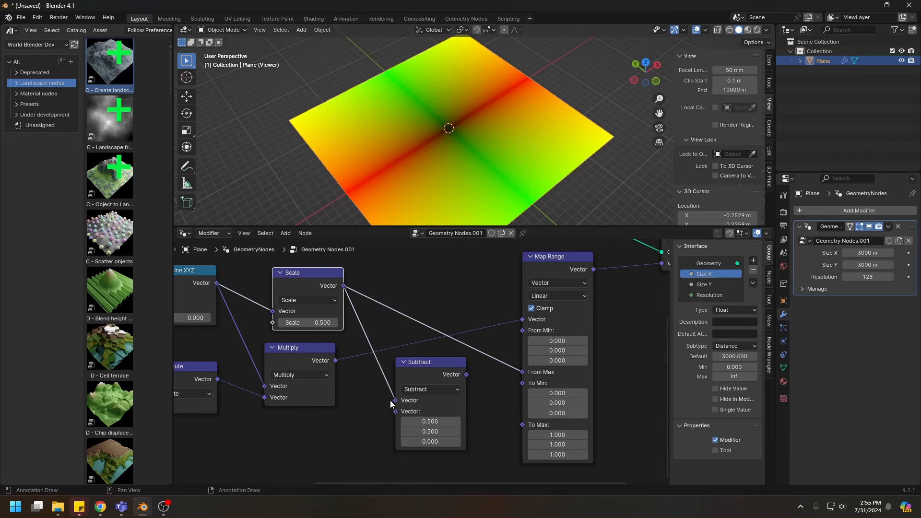
{"action": "middle_click_drag", "start_coordinate": [278, 442], "coordinate": [425, 397]}
Add a Value node as the new Subtract node's second input, and connect the Subtract vector to Map Range's From Min.
{"action": "key", "text": "shift+a"}
{"action": "mouse_move", "coordinate": [385, 248]}
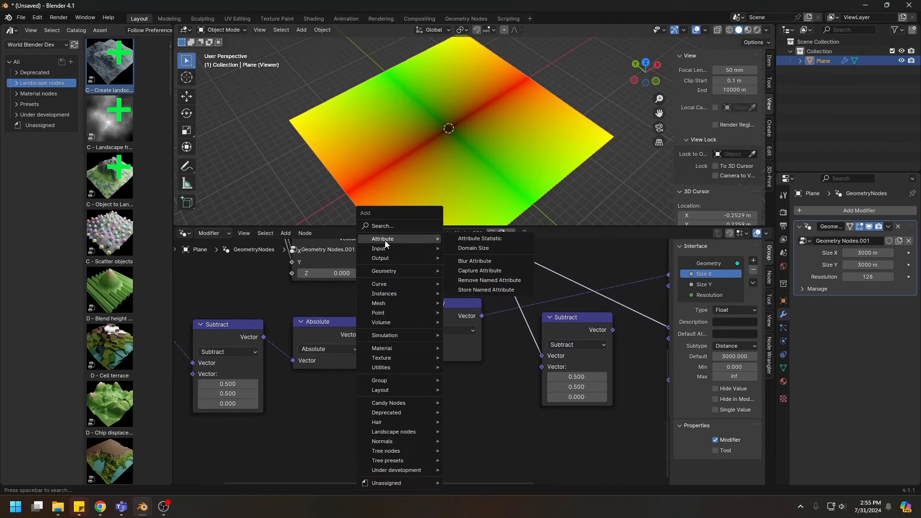
{"action": "mouse_move", "coordinate": [476, 248]}
{"action": "left_click", "coordinate": [551, 305]}
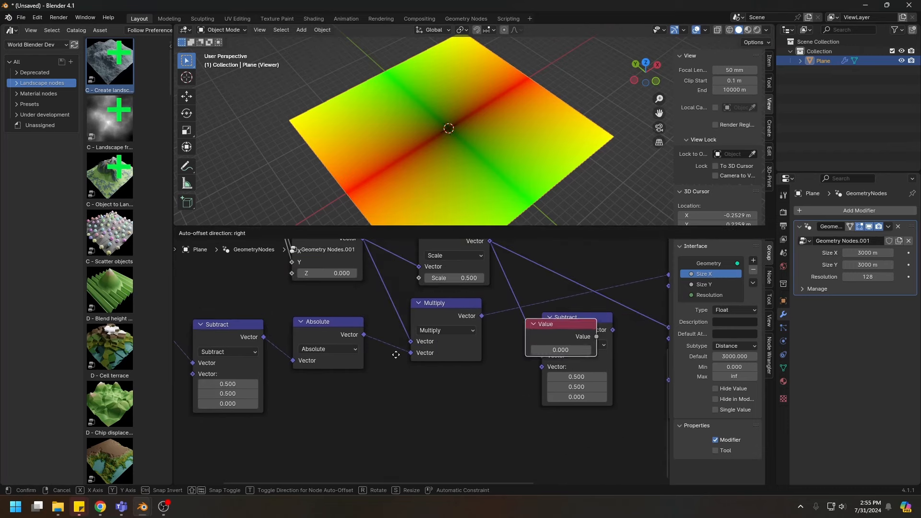
{"action": "left_click", "coordinate": [425, 403]}
{"action": "left_click_drag", "start_coordinate": [461, 406], "coordinate": [541, 366]}
{"action": "middle_click_drag", "start_coordinate": [541, 366], "coordinate": [324, 394]}
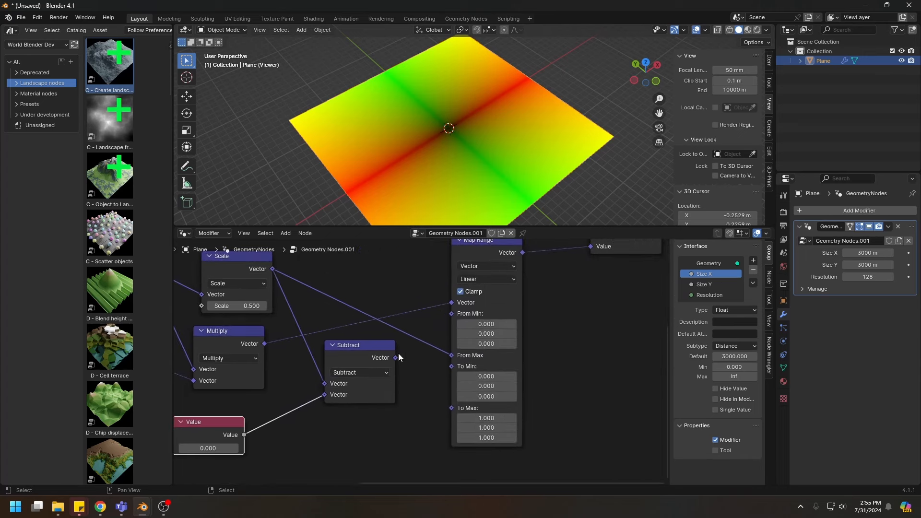
{"action": "left_click_drag", "start_coordinate": [395, 358], "coordinate": [451, 314]}
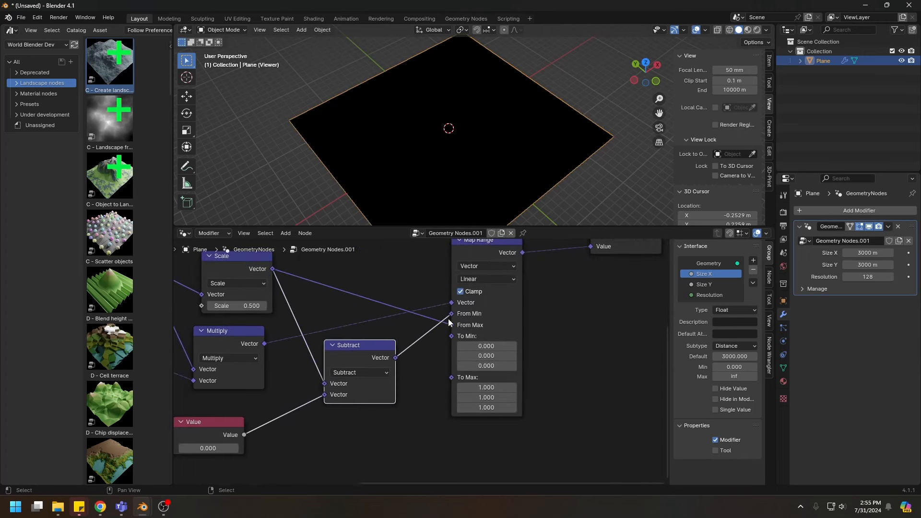
Raise the Value node feeding Subtract to about 389.7.
{"action": "middle_click_drag", "start_coordinate": [544, 261], "coordinate": [470, 323]}
{"action": "middle_click_drag", "start_coordinate": [296, 446], "coordinate": [492, 386]}
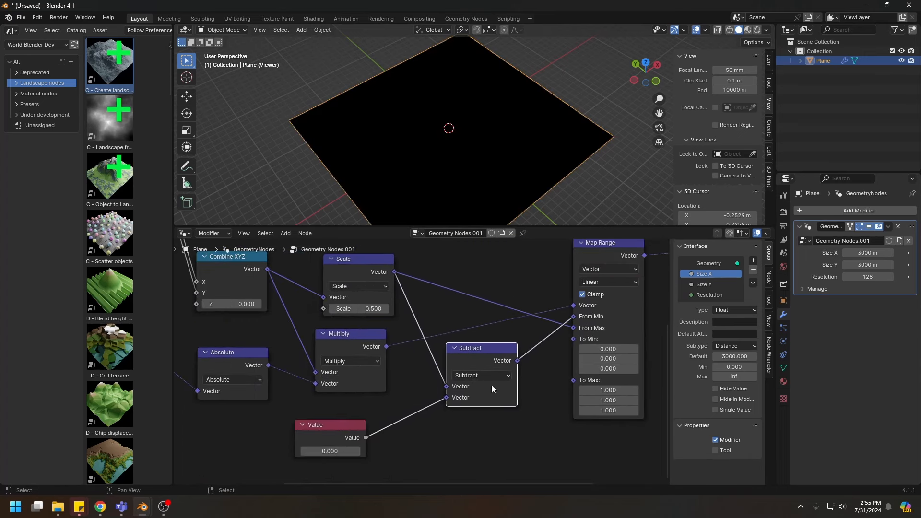
{"action": "left_click_drag", "start_coordinate": [327, 451], "coordinate": [413, 451]}
Set the Z component of Map Range's To Max to 0 and keep To Min's Z at 0.
{"action": "double_click", "coordinate": [623, 410]}
{"action": "type", "text": "0"}
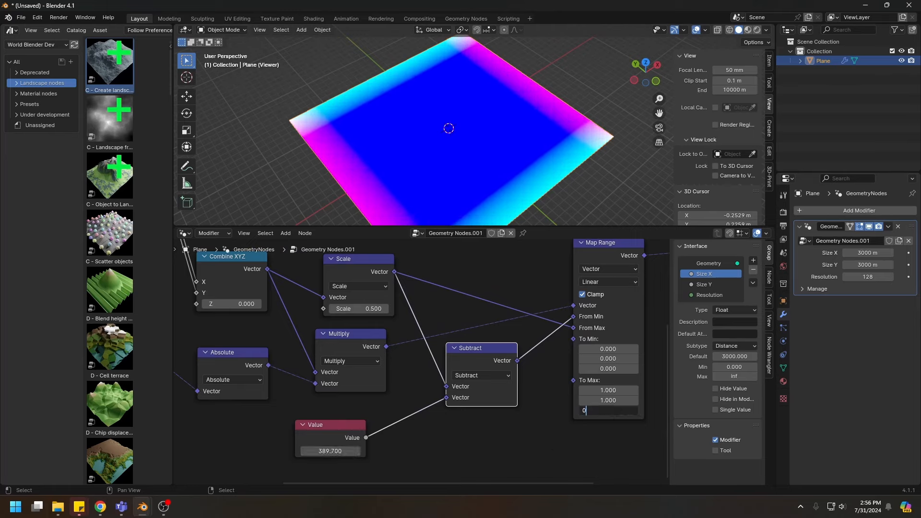
{"action": "key", "text": "Return"}
{"action": "double_click", "coordinate": [606, 369]}
{"action": "key", "text": "Return"}
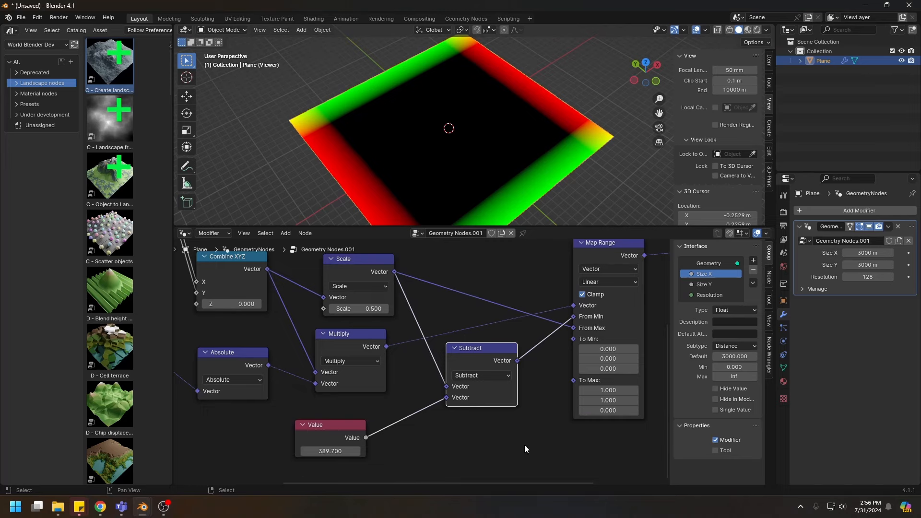
Invert the Map Range output by setting To Min X and Y to 1 and To Max X and Y to 0.
{"action": "middle_click_drag", "start_coordinate": [524, 446], "coordinate": [426, 450]}
{"action": "middle_click_drag", "start_coordinate": [473, 137], "coordinate": [498, 170]}
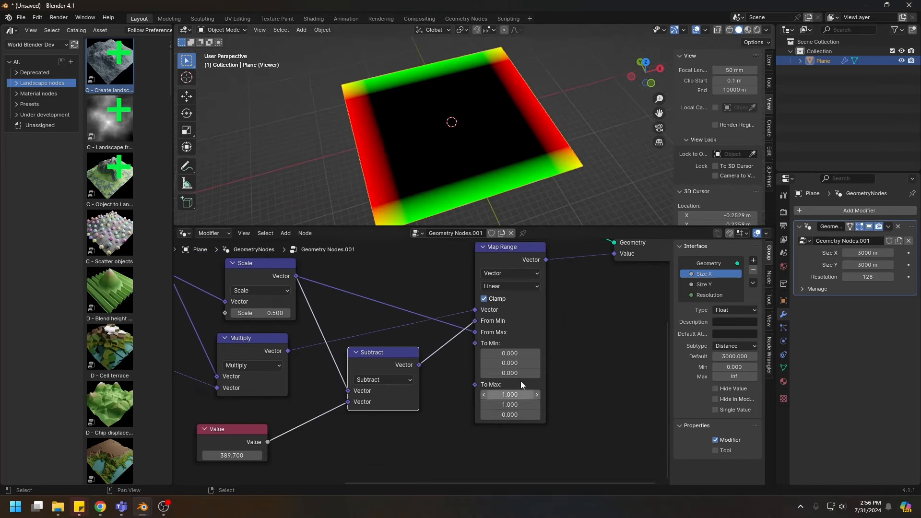
{"action": "left_click_drag", "start_coordinate": [514, 364], "coordinate": [514, 353]}
{"action": "type", "text": "1"}
{"action": "key", "text": "Return"}
{"action": "left_click_drag", "start_coordinate": [512, 404], "coordinate": [513, 393]}
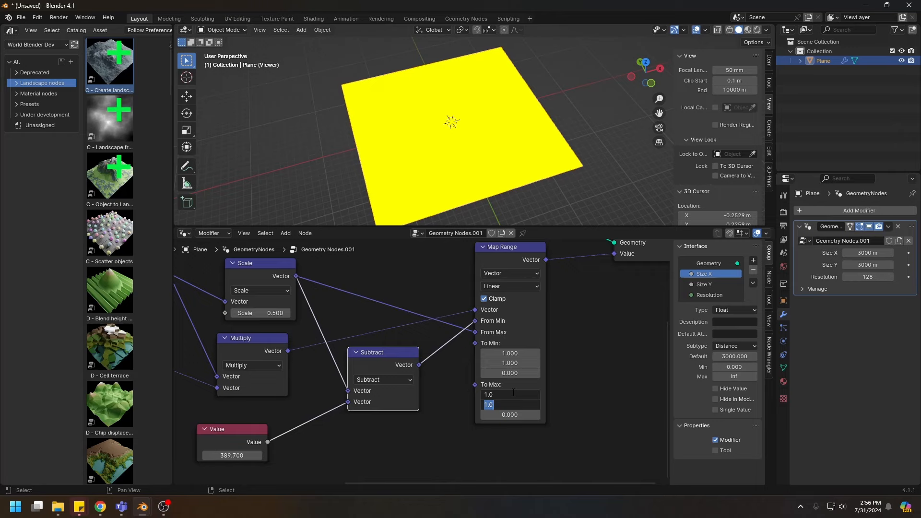
{"action": "type", "text": "0"}
{"action": "key", "text": "Return"}
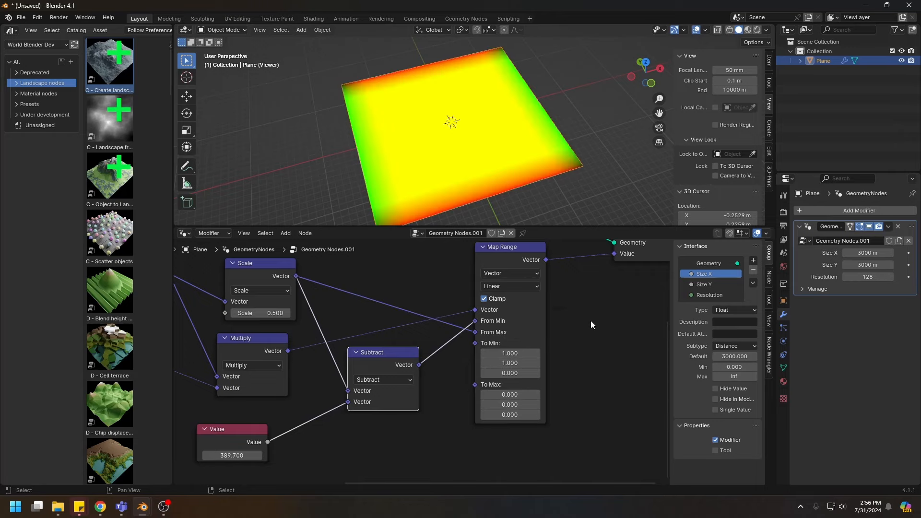
Insert an RGB Curves node between Map Range and Viewer, and add a low curve point at about 0.16, 0.06.
{"action": "middle_click_drag", "start_coordinate": [625, 283], "coordinate": [457, 334]}
{"action": "key", "text": "shift+a"}
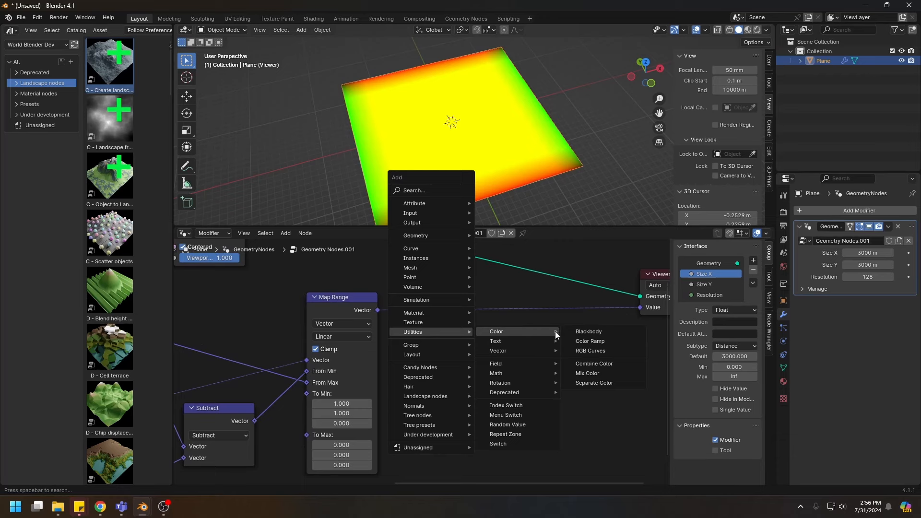
{"action": "mouse_move", "coordinate": [505, 331]}
{"action": "left_click", "coordinate": [590, 352]}
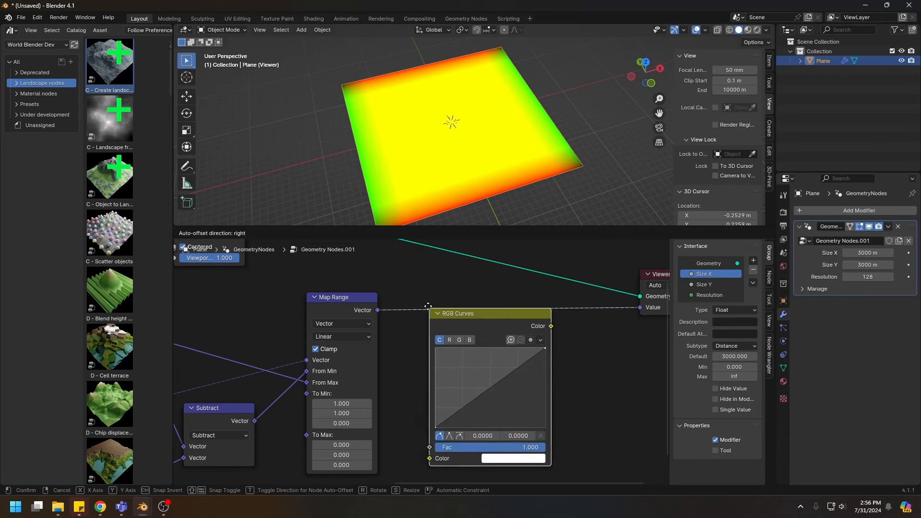
{"action": "middle_click_drag", "start_coordinate": [509, 348], "coordinate": [509, 330]}
{"action": "scroll", "coordinate": [510, 330], "scroll_direction": "up", "scroll_amount": 1}
{"action": "left_click_drag", "start_coordinate": [441, 387], "coordinate": [441, 398]}
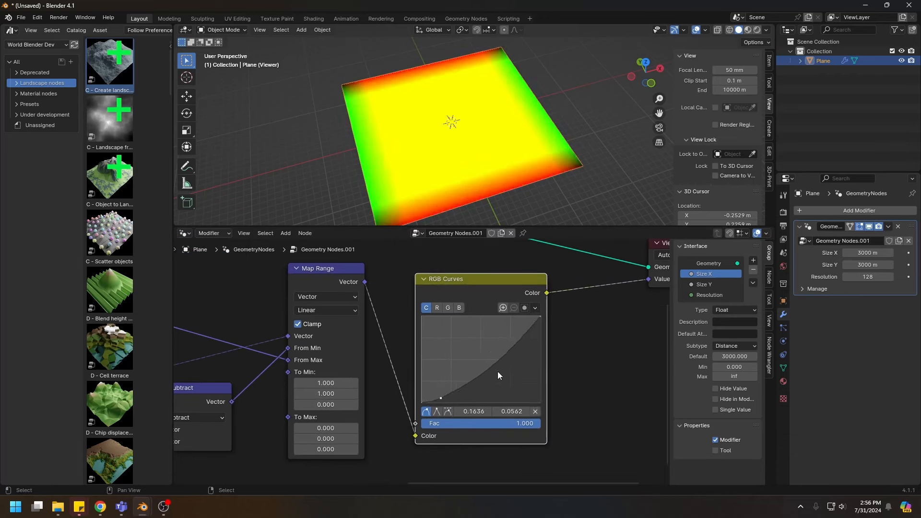
Add a high curve point at about 0.80, 0.93 in the RGB Curves node and move the Viewer farther away.
{"action": "left_click_drag", "start_coordinate": [502, 360], "coordinate": [516, 323]}
{"action": "left_click", "coordinate": [438, 399]}
{"action": "scroll", "coordinate": [550, 332], "scroll_direction": "down", "scroll_amount": 3}
{"action": "middle_click_drag", "start_coordinate": [628, 340], "coordinate": [465, 376]}
{"action": "left_click_drag", "start_coordinate": [483, 302], "coordinate": [565, 272]}
{"action": "middle_click_drag", "start_coordinate": [466, 370], "coordinate": [479, 392]}
{"action": "scroll", "coordinate": [479, 392], "scroll_direction": "up", "scroll_amount": 2}
Insert a Separate XYZ node between RGB Curves and Viewer, feeding its X output to the Viewer's Value.
{"action": "key", "text": "shift+a"}
{"action": "mouse_move", "coordinate": [445, 368]}
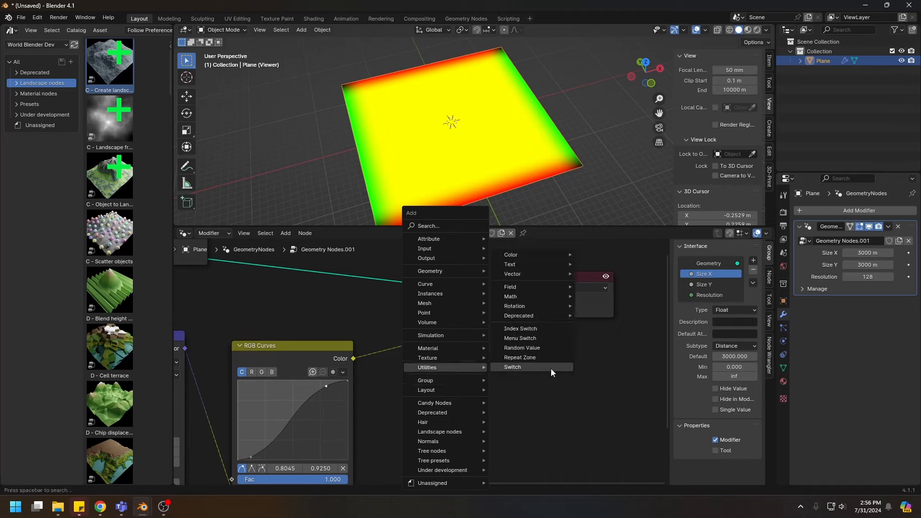
{"action": "mouse_move", "coordinate": [534, 274]}
{"action": "left_click", "coordinate": [606, 325]}
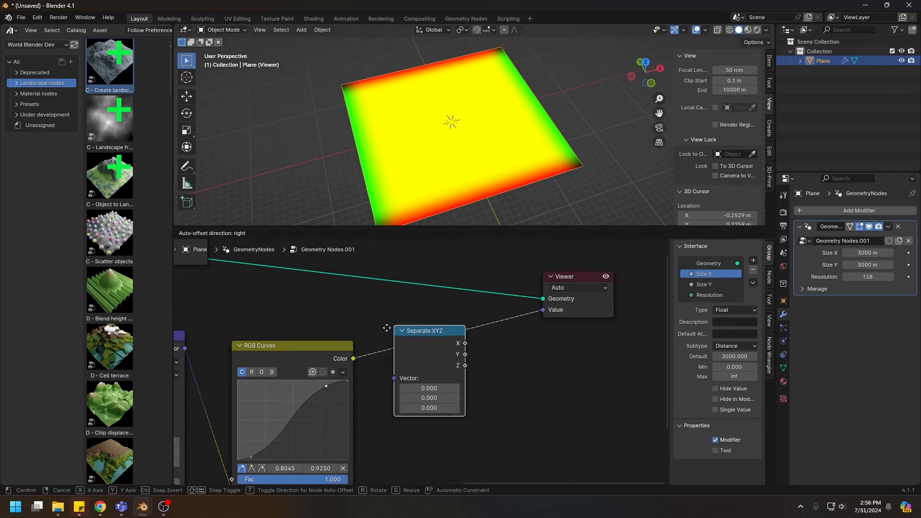
{"action": "left_click", "coordinate": [431, 345]}
{"action": "middle_click_drag", "start_coordinate": [541, 360], "coordinate": [406, 387]}
{"action": "left_click_drag", "start_coordinate": [445, 397], "coordinate": [406, 337]}
{"action": "key", "text": "g"}
{"action": "left_click", "coordinate": [511, 320]}
{"action": "middle_click_drag", "start_coordinate": [416, 388], "coordinate": [488, 367]}
{"action": "scroll", "coordinate": [489, 368], "scroll_direction": "up", "scroll_amount": 1}
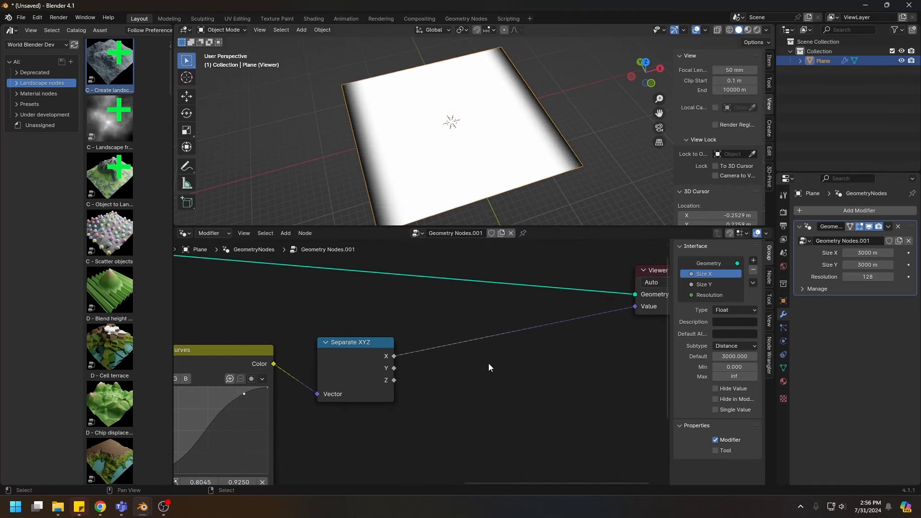
Insert a Math node after Separate XYZ, connect Y to its second Value, and set the operation to Multiply.
{"action": "key", "text": "q"}
{"action": "left_click", "coordinate": [495, 355]}
{"action": "left_click", "coordinate": [463, 355]}
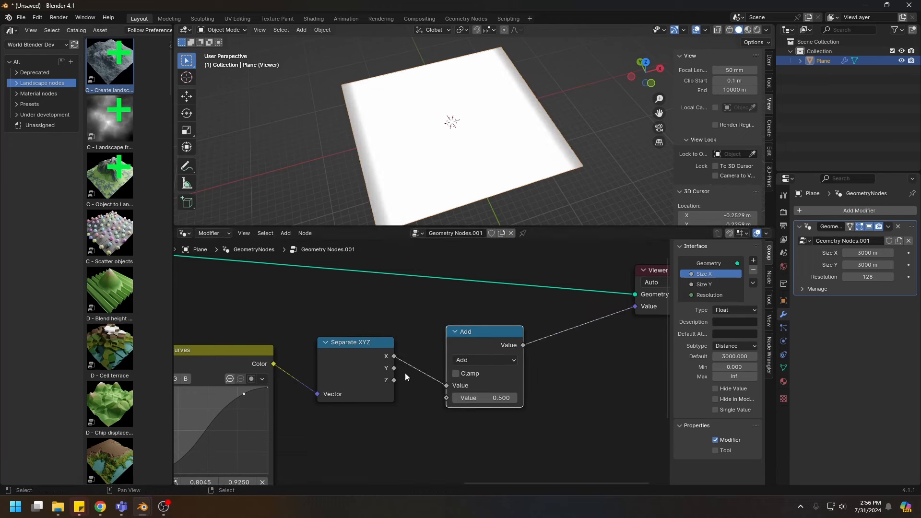
{"action": "left_click_drag", "start_coordinate": [394, 367], "coordinate": [446, 397]}
{"action": "left_click", "coordinate": [475, 359]}
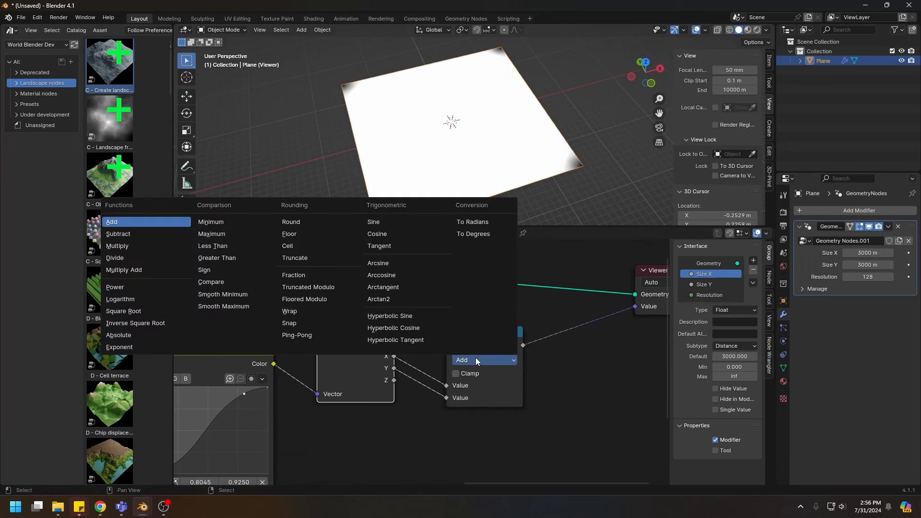
{"action": "left_click", "coordinate": [133, 245]}
{"action": "middle_click_drag", "start_coordinate": [460, 144], "coordinate": [495, 157]}
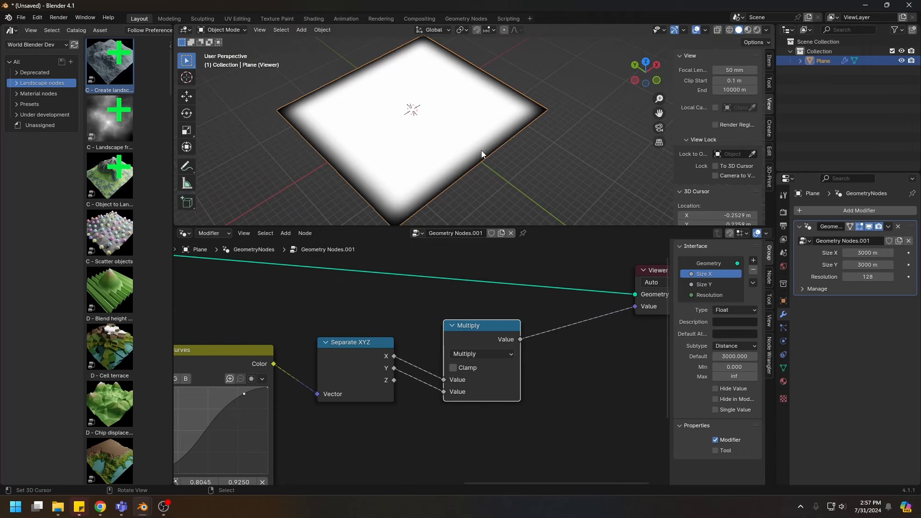
Increase the Value node feeding Subtract to widen the mask's edge falloff.
{"action": "middle_click_drag", "start_coordinate": [419, 321], "coordinate": [339, 307]}
{"action": "scroll", "coordinate": [360, 380], "scroll_direction": "down", "scroll_amount": 2}
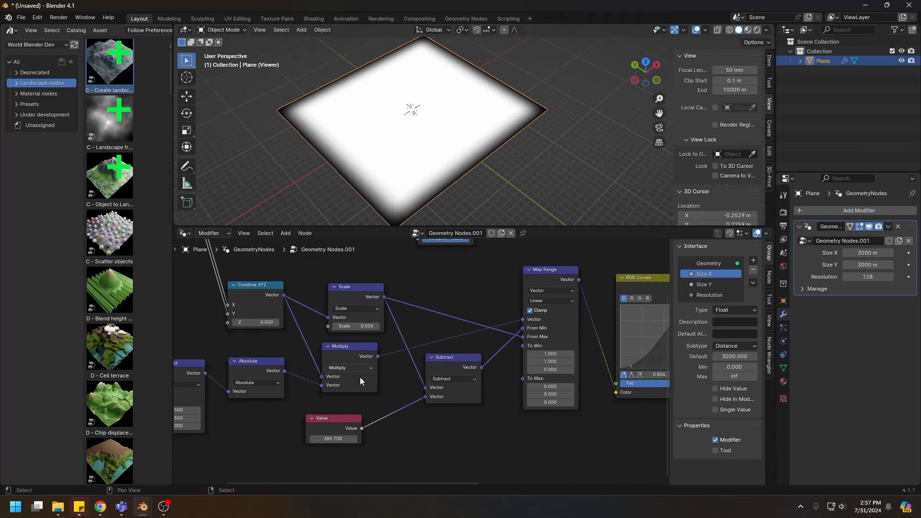
{"action": "left_click_drag", "start_coordinate": [333, 439], "coordinate": [451, 438]}
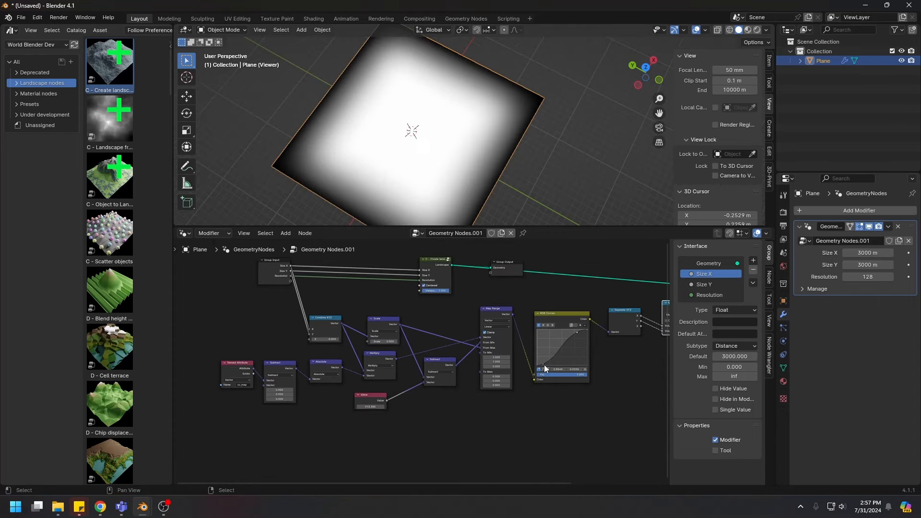
Add a Store Named Attribute node above the final Multiply node's output link.
{"action": "scroll", "coordinate": [394, 305], "scroll_direction": "up", "scroll_amount": 3}
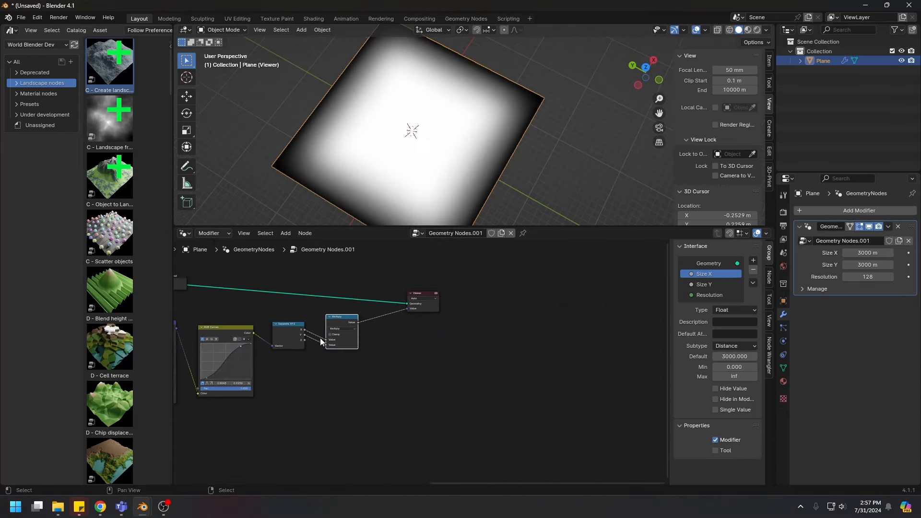
{"action": "middle_click_drag", "start_coordinate": [394, 305], "coordinate": [538, 291]}
{"action": "scroll", "coordinate": [519, 363], "scroll_direction": "up", "scroll_amount": 2}
{"action": "middle_click_drag", "start_coordinate": [520, 363], "coordinate": [456, 389]}
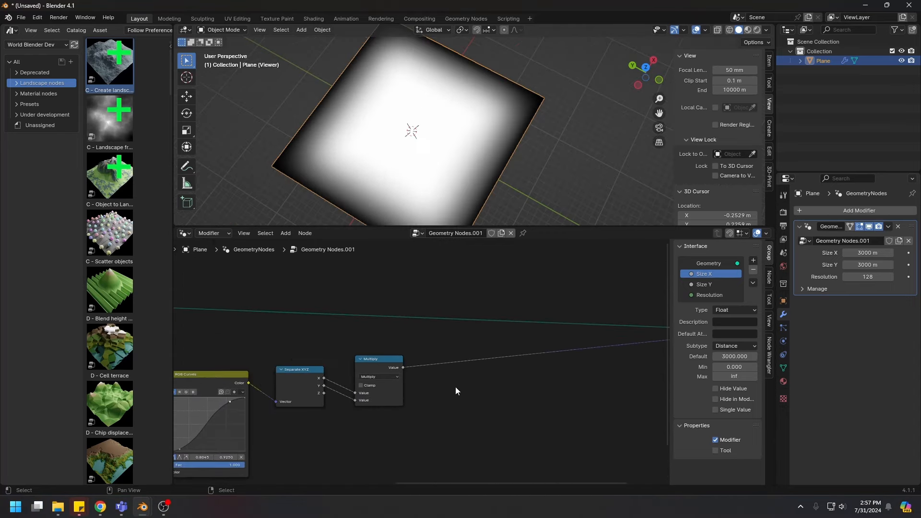
{"action": "scroll", "coordinate": [523, 321], "scroll_direction": "up", "scroll_amount": 1}
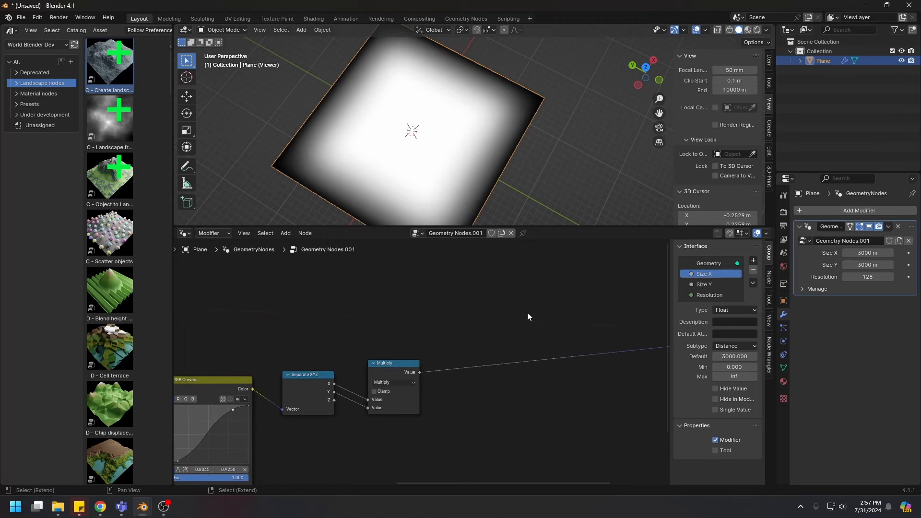
{"action": "key", "text": "shift+a"}
{"action": "mouse_move", "coordinate": [541, 191]}
{"action": "left_click", "coordinate": [578, 235]}
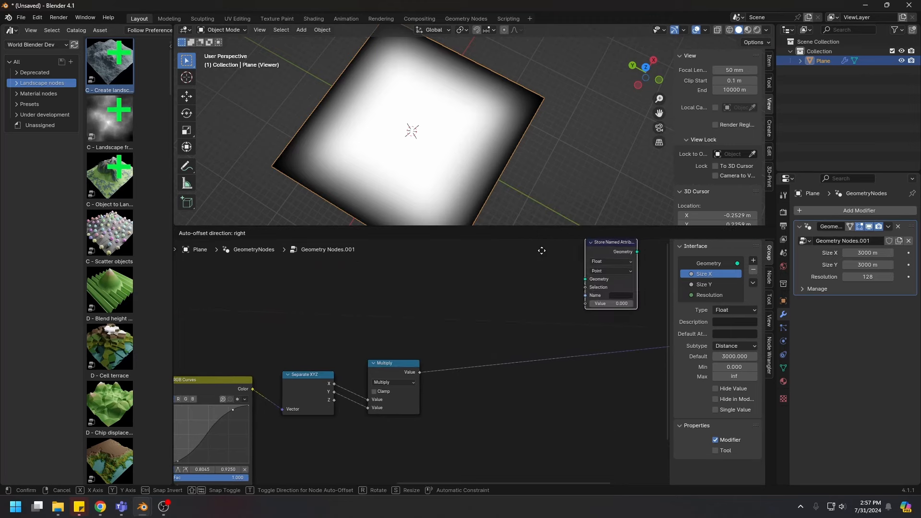
{"action": "left_click", "coordinate": [434, 291]}
Move Group Output to the end of the node chain and place Store Named Attribute on its geometry link.
{"action": "middle_click_drag", "start_coordinate": [429, 290], "coordinate": [545, 308]}
{"action": "scroll", "coordinate": [545, 308], "scroll_direction": "down", "scroll_amount": 4}
{"action": "right_click_drag", "start_coordinate": [249, 314], "coordinate": [605, 329], "text": "alt"}
{"action": "left_click_drag", "start_coordinate": [322, 317], "coordinate": [604, 326]}
{"action": "left_click", "coordinate": [603, 326]}
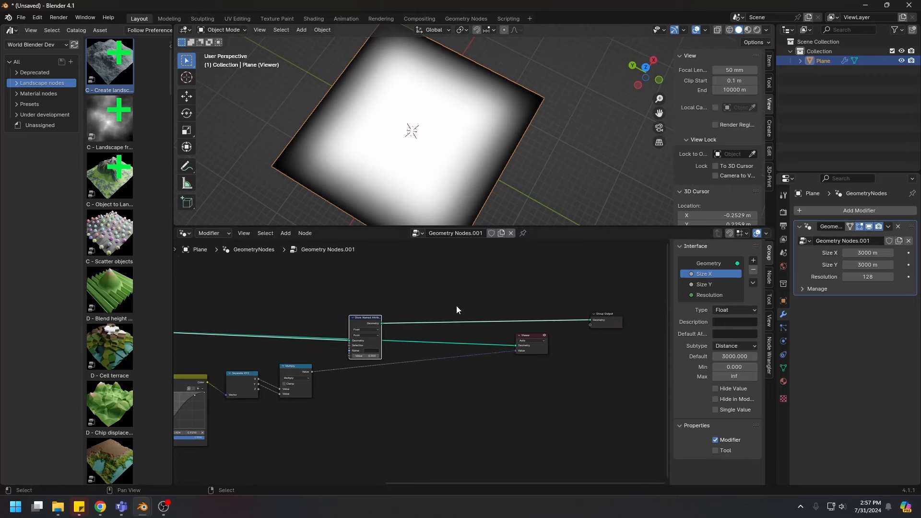
{"action": "scroll", "coordinate": [579, 296], "scroll_direction": "up", "scroll_amount": 1}
{"action": "scroll", "coordinate": [446, 333], "scroll_direction": "up", "scroll_amount": 2}
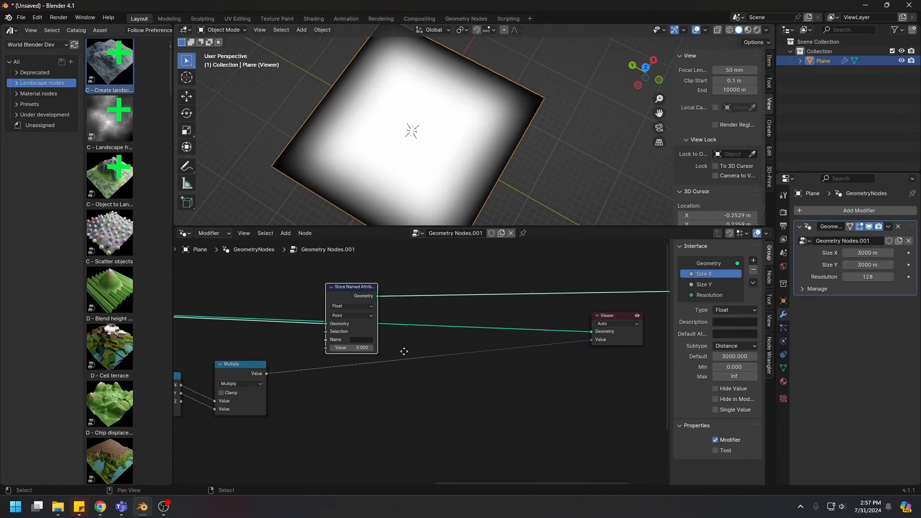
Name the stored attribute mask and connect the Multiply result to its Value input.
{"action": "middle_click_drag", "start_coordinate": [365, 349], "coordinate": [472, 328]}
{"action": "left_click", "coordinate": [472, 327]}
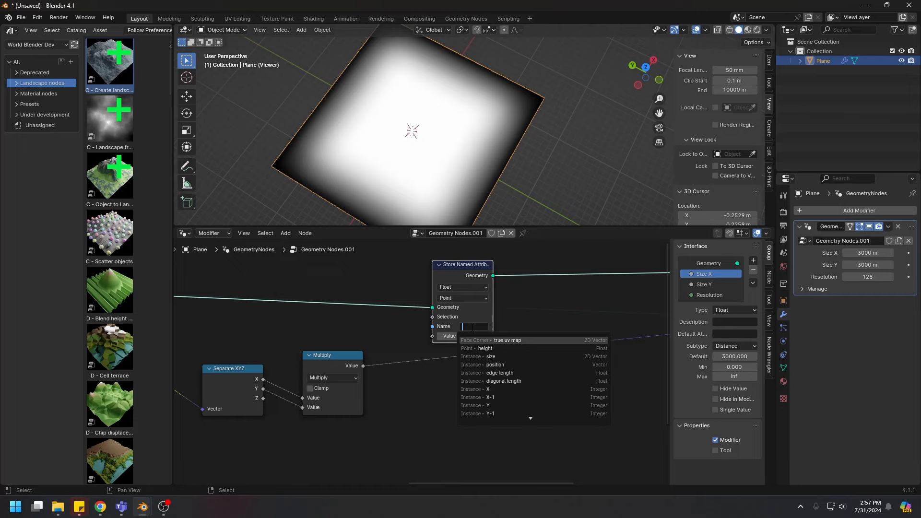
{"action": "type", "text": "mask"}
{"action": "key", "text": "Return"}
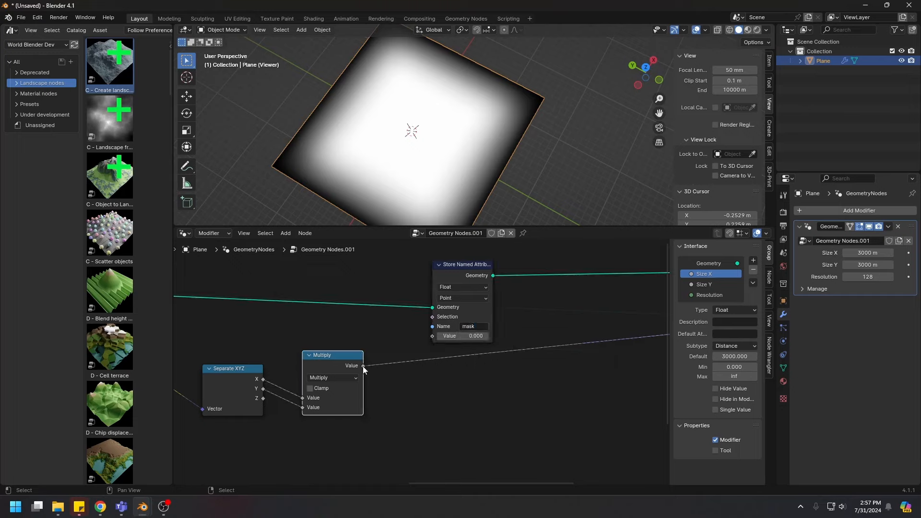
{"action": "left_click_drag", "start_coordinate": [363, 366], "coordinate": [432, 335]}
{"action": "left_click_drag", "start_coordinate": [465, 268], "coordinate": [435, 263]}
Connect Store Named Attribute's geometry to the Viewer, and delete the Viewer node.
{"action": "left_click", "coordinate": [435, 263], "text": "ctrl+shift"}
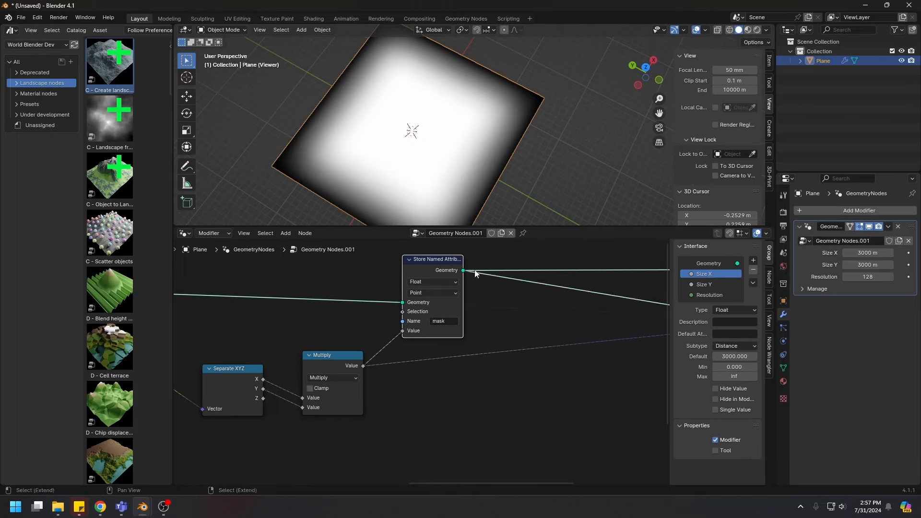
{"action": "middle_click_drag", "start_coordinate": [608, 323], "coordinate": [436, 332]}
{"action": "scroll", "coordinate": [436, 333], "scroll_direction": "down", "scroll_amount": 1}
{"action": "left_click", "coordinate": [586, 307]}
{"action": "key", "text": "x"}
{"action": "left_click_drag", "start_coordinate": [282, 283], "coordinate": [287, 274]}
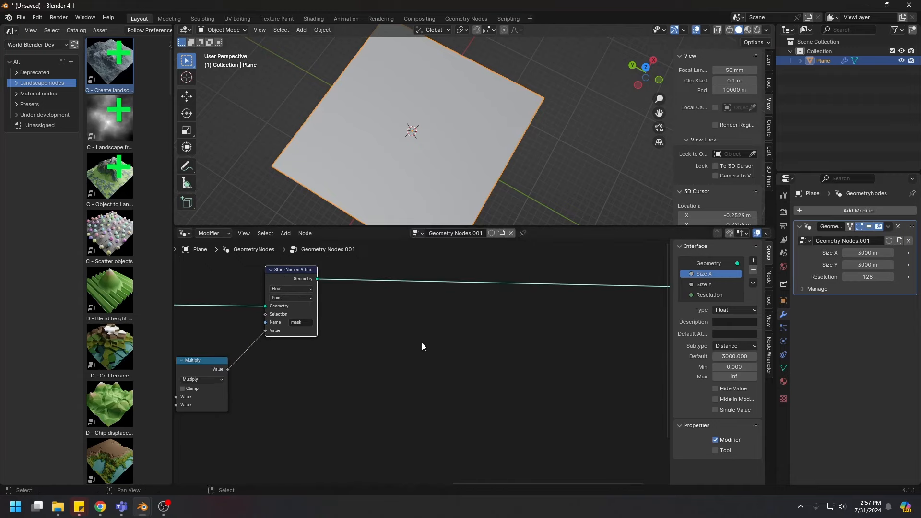
{"action": "middle_click_drag", "start_coordinate": [281, 277], "coordinate": [294, 298]}
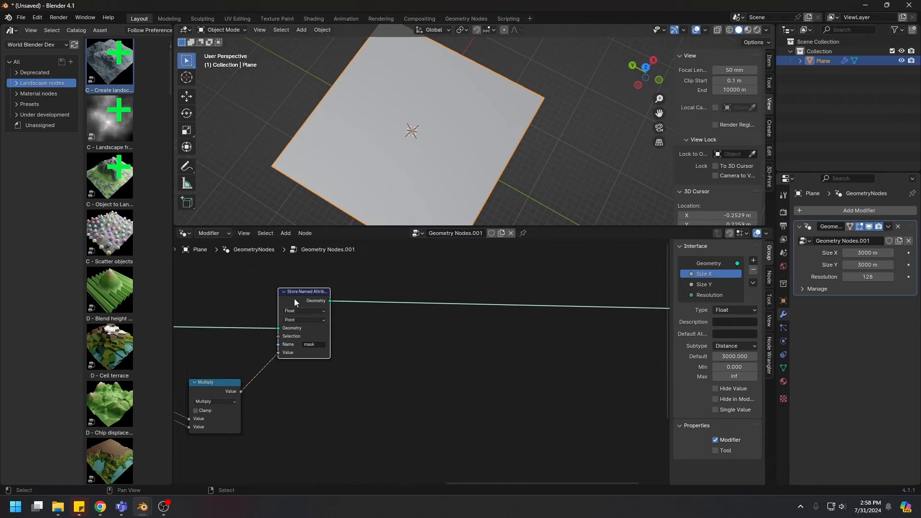
Insert the Chip displacement landscape asset between Store Named Attribute and Group Output, and raise its Size to about 1488.
{"action": "left_click", "coordinate": [17, 83]}
{"action": "left_click", "coordinate": [43, 105]}
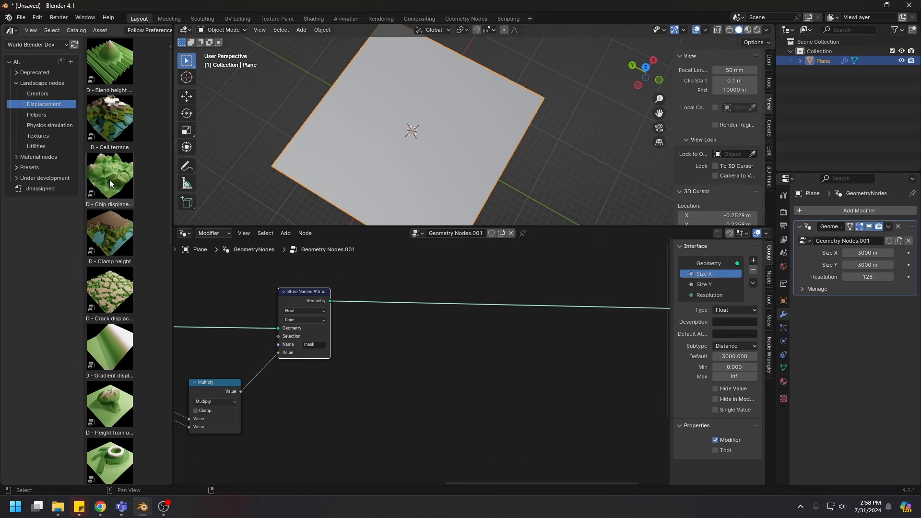
{"action": "left_click_drag", "start_coordinate": [110, 183], "coordinate": [438, 306]}
{"action": "left_click", "coordinate": [436, 292]}
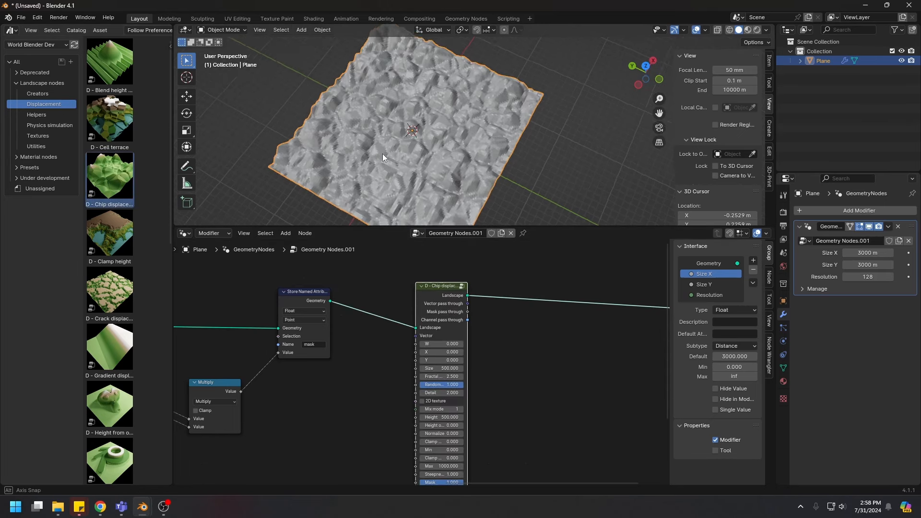
{"action": "middle_click_drag", "start_coordinate": [381, 154], "coordinate": [396, 133]}
{"action": "scroll", "coordinate": [396, 133], "scroll_direction": "up", "scroll_amount": 2}
{"action": "scroll", "coordinate": [473, 358], "scroll_direction": "up", "scroll_amount": 1}
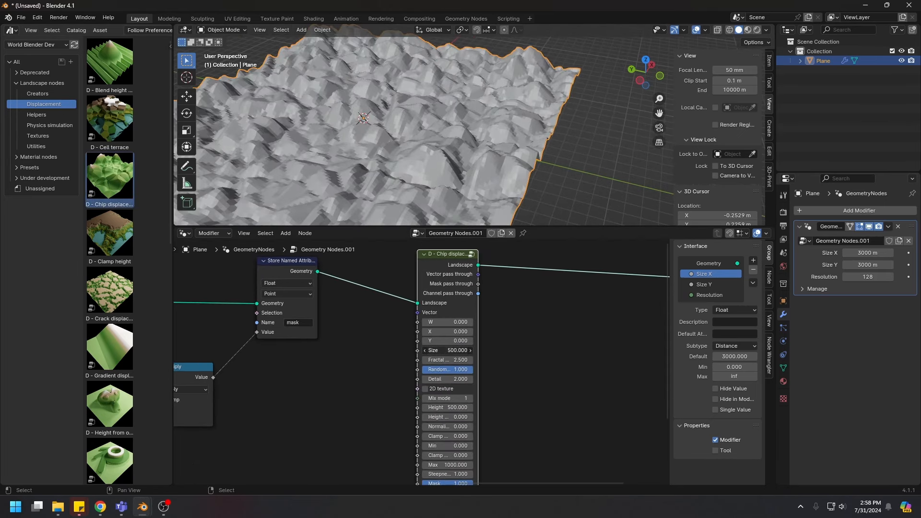
{"action": "left_click_drag", "start_coordinate": [446, 350], "coordinate": [499, 350]}
Add a Named Attribute node beside the Chip displacement node's Mask input.
{"action": "middle_click_drag", "start_coordinate": [359, 366], "coordinate": [491, 330]}
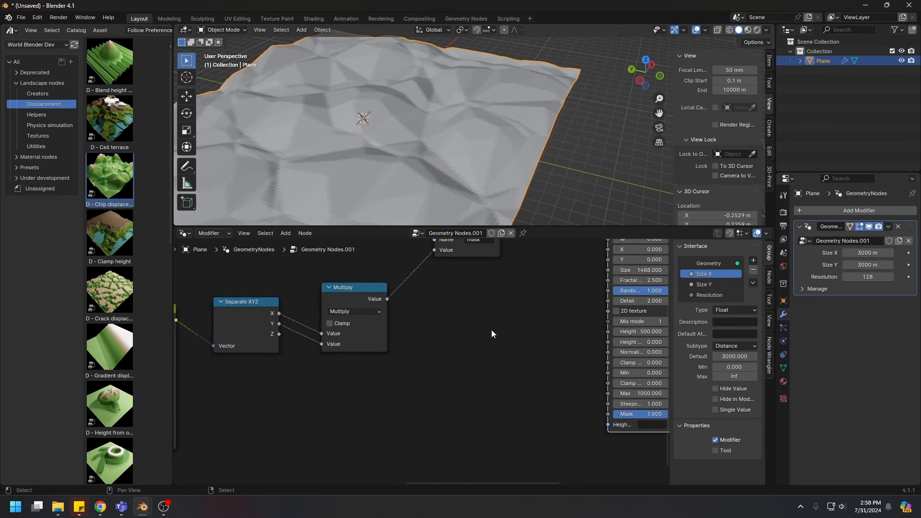
{"action": "scroll", "coordinate": [424, 403], "scroll_direction": "down", "scroll_amount": 1}
{"action": "middle_click_drag", "start_coordinate": [425, 403], "coordinate": [467, 378]}
{"action": "left_click_drag", "start_coordinate": [388, 264], "coordinate": [370, 252]}
{"action": "middle_click_drag", "start_coordinate": [442, 357], "coordinate": [401, 341]}
{"action": "scroll", "coordinate": [534, 362], "scroll_direction": "up", "scroll_amount": 1}
{"action": "middle_click_drag", "start_coordinate": [535, 361], "coordinate": [441, 361]}
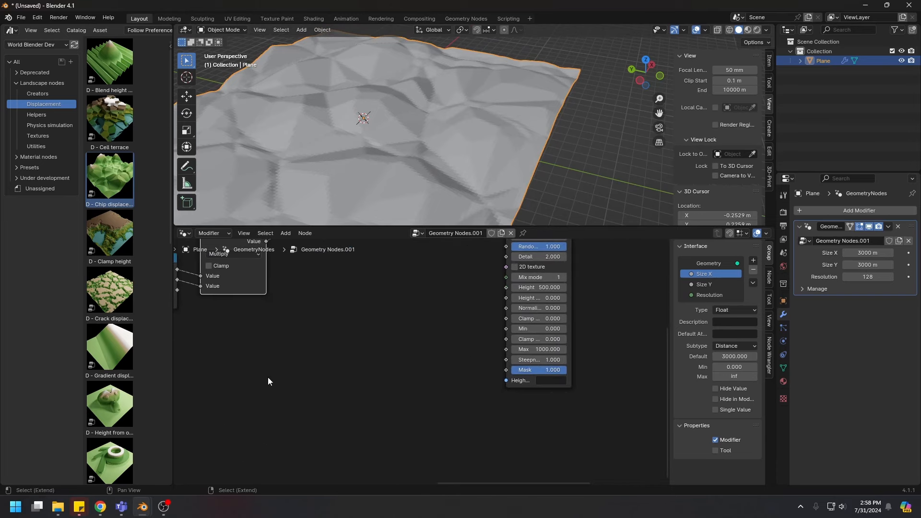
{"action": "key", "text": "shift+a"}
{"action": "mouse_move", "coordinate": [269, 271]}
{"action": "mouse_move", "coordinate": [320, 271]}
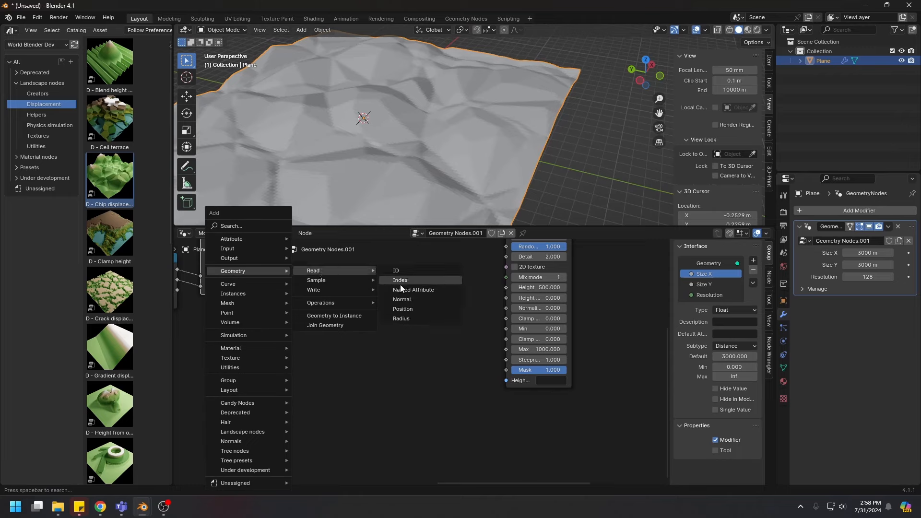
{"action": "left_click", "coordinate": [407, 295]}
{"action": "left_click", "coordinate": [330, 377]}
Set the Named Attribute's name to mask and connect its Attribute output to the Chip displacement's Mask input.
{"action": "left_click", "coordinate": [330, 377]}
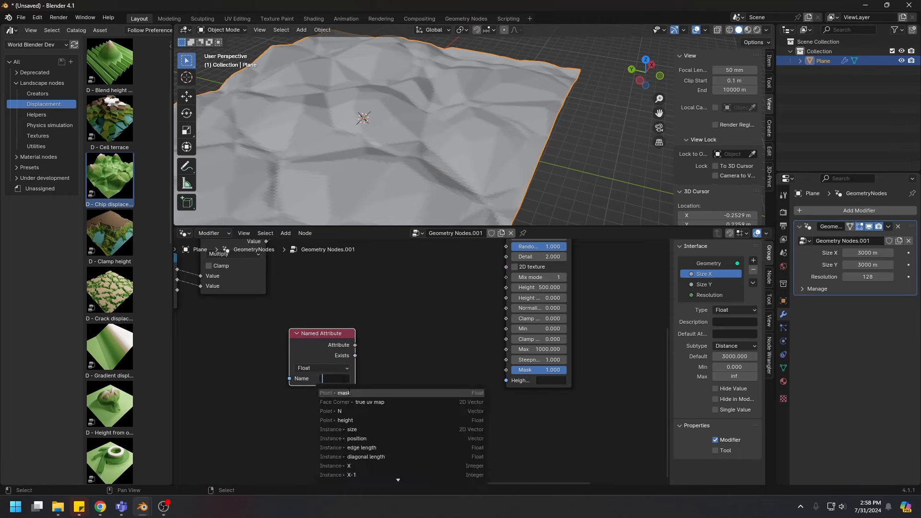
{"action": "left_click", "coordinate": [344, 393]}
{"action": "left_click_drag", "start_coordinate": [355, 345], "coordinate": [505, 370]}
{"action": "left_click_drag", "start_coordinate": [307, 347], "coordinate": [345, 372]}
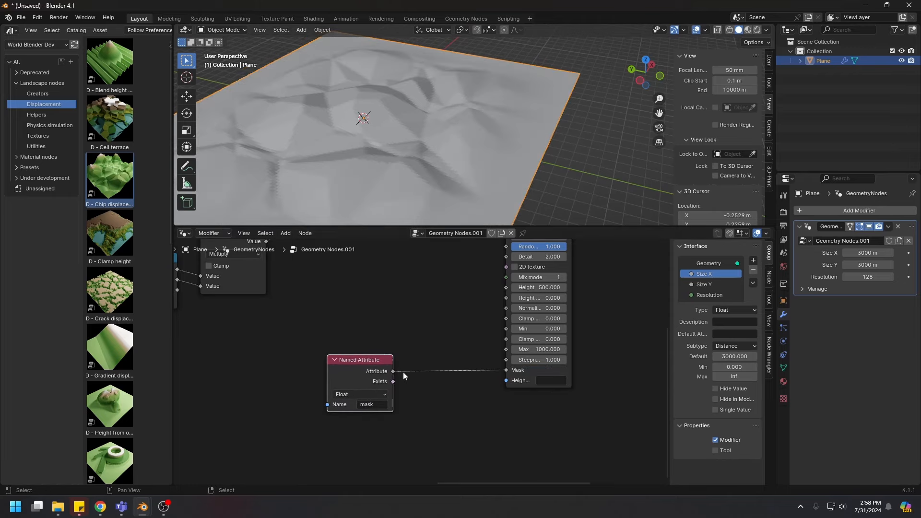
Raise the Chip displacement's Size to about 3242 and set its Height to 1500.
{"action": "middle_click_drag", "start_coordinate": [562, 298], "coordinate": [410, 422]}
{"action": "scroll", "coordinate": [410, 422], "scroll_direction": "down", "scroll_amount": 4}
{"action": "middle_click_drag", "start_coordinate": [379, 180], "coordinate": [372, 113]}
{"action": "scroll", "coordinate": [390, 178], "scroll_direction": "down", "scroll_amount": 4}
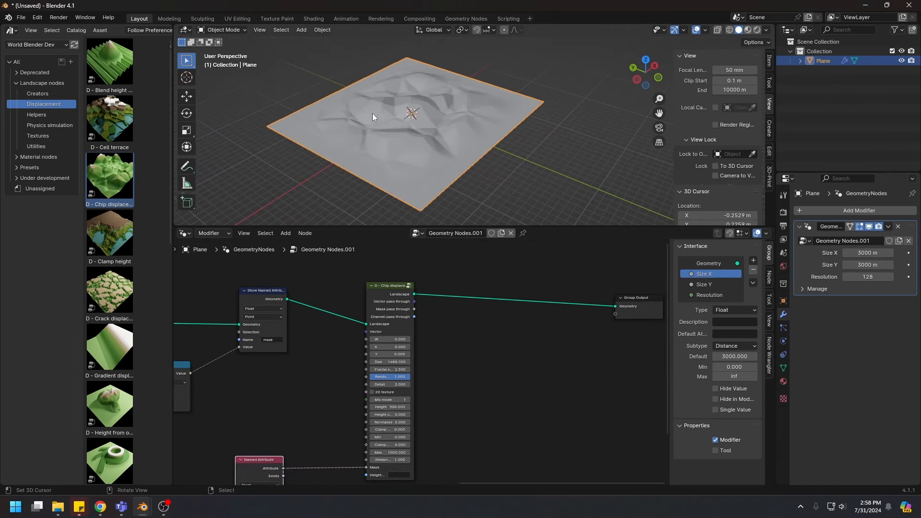
{"action": "left_click_drag", "start_coordinate": [390, 361], "coordinate": [522, 382]}
{"action": "left_click_drag", "start_coordinate": [391, 406], "coordinate": [434, 406]}
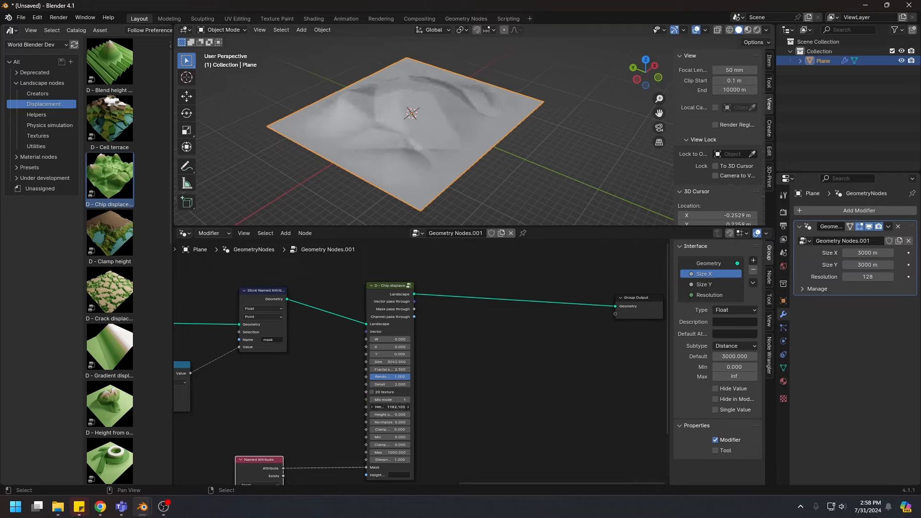
{"action": "left_click", "coordinate": [391, 406]}
{"action": "type", "text": "1500"}
{"action": "key", "text": "Return"}
Set the Chip displacement's Size to 3000.
{"action": "middle_click_drag", "start_coordinate": [391, 158], "coordinate": [435, 116]}
{"action": "scroll", "coordinate": [391, 365], "scroll_direction": "up", "scroll_amount": 3}
{"action": "left_click", "coordinate": [390, 361]}
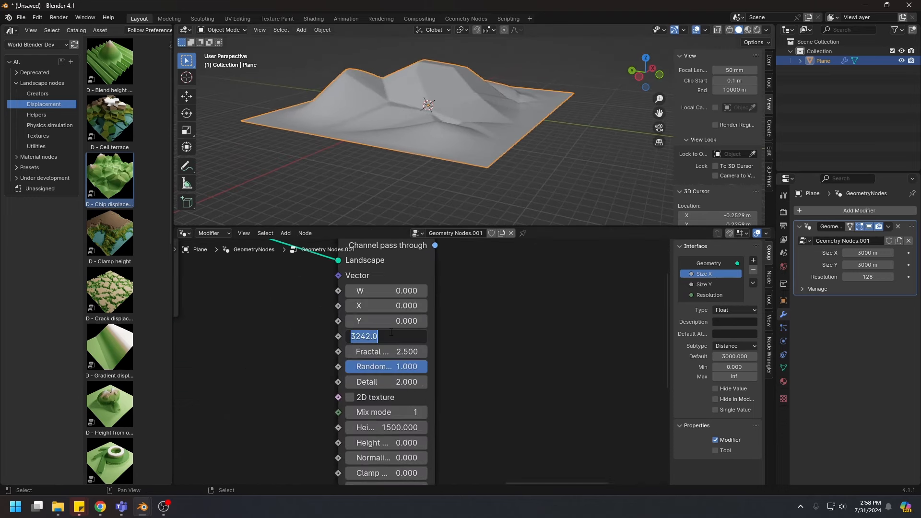
{"action": "type", "text": "3000"}
{"action": "key", "text": "Return"}
Try a Detail of 4 on the Chip displacement node and reduce it to 3.
{"action": "scroll", "coordinate": [418, 352], "scroll_direction": "down", "scroll_amount": 2}
{"action": "left_click", "coordinate": [403, 360]}
{"action": "type", "text": "4"}
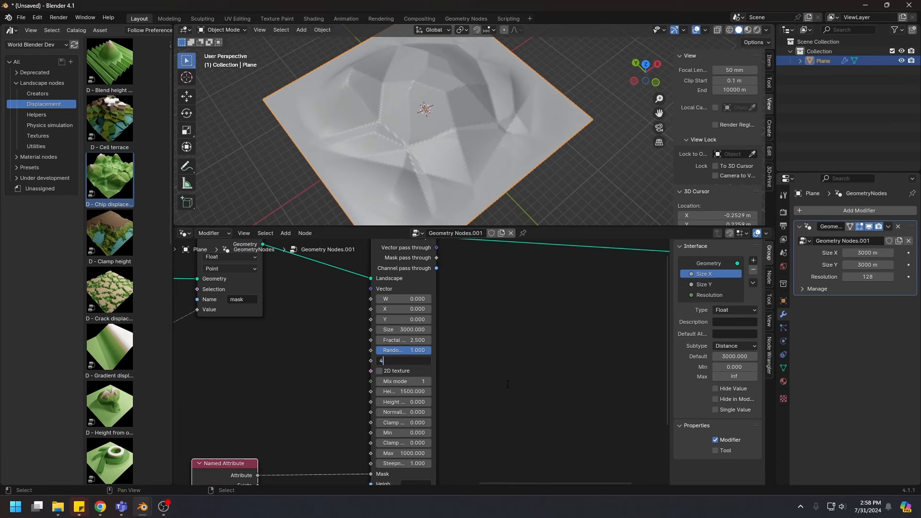
{"action": "key", "text": "Return"}
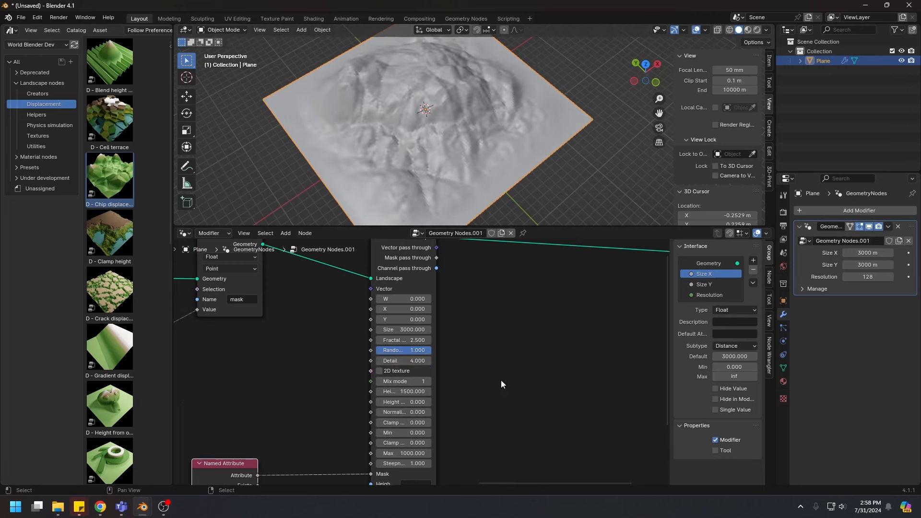
{"action": "left_click", "coordinate": [378, 361]}
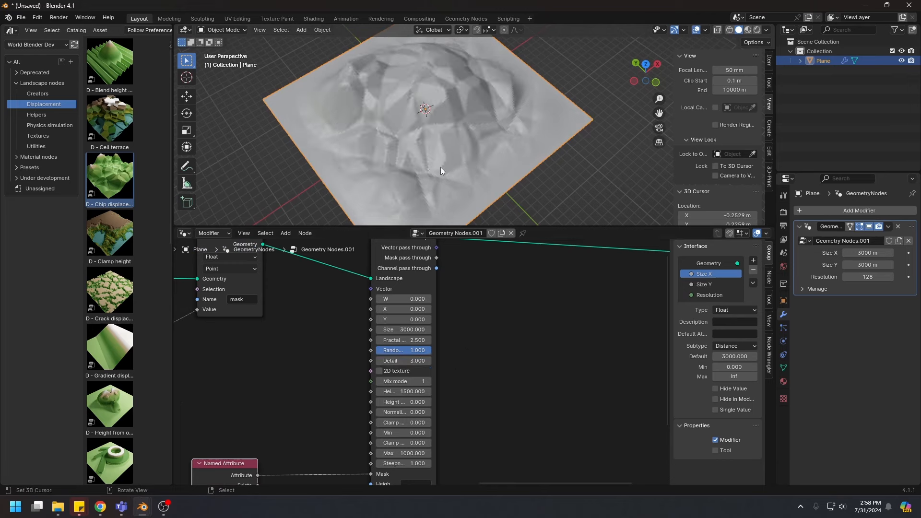
{"action": "middle_click_drag", "start_coordinate": [440, 167], "coordinate": [447, 150]}
{"action": "scroll", "coordinate": [474, 317], "scroll_direction": "down", "scroll_amount": 2}
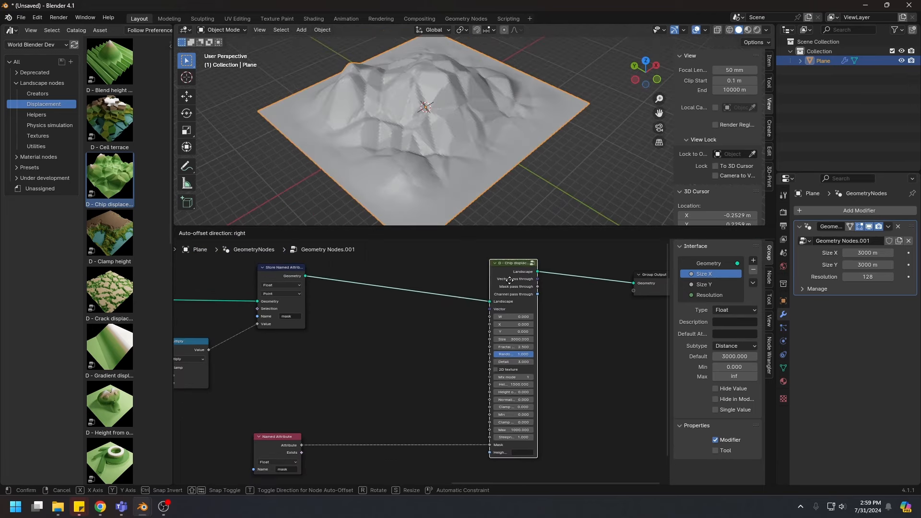
{"action": "middle_click_drag", "start_coordinate": [378, 147], "coordinate": [439, 140]}
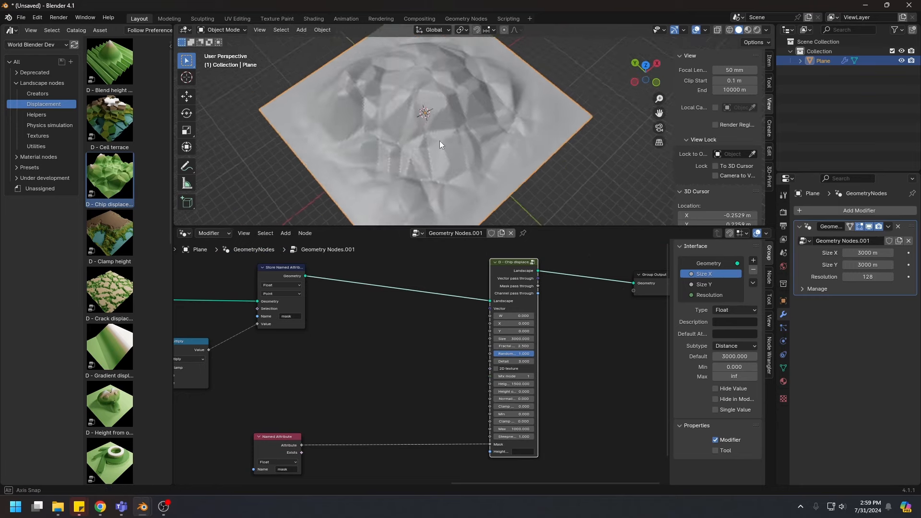
Insert a Warp landscape helper node between the Store Named Attribute and Chip displacement nodes.
{"action": "key", "text": "grave"}
{"action": "left_click", "coordinate": [435, 105]}
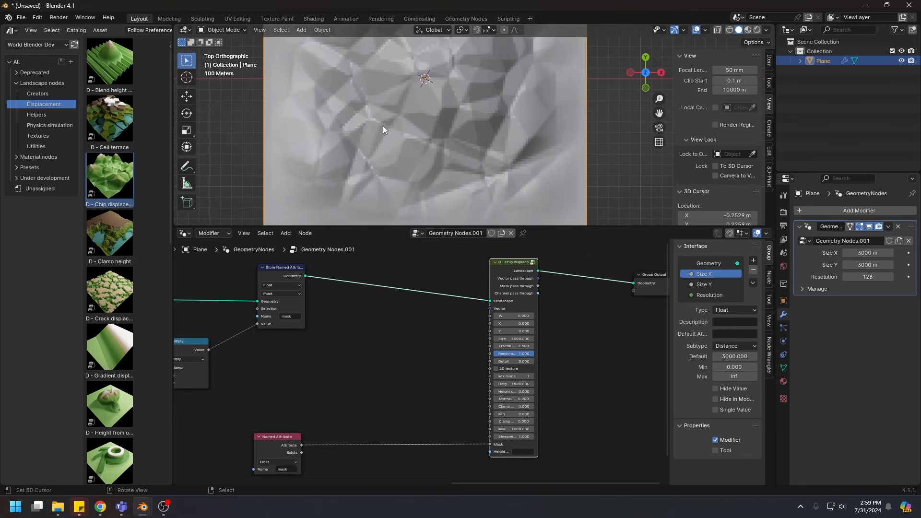
{"action": "left_click", "coordinate": [37, 116]}
{"action": "scroll", "coordinate": [111, 272], "scroll_direction": "down", "scroll_amount": 3}
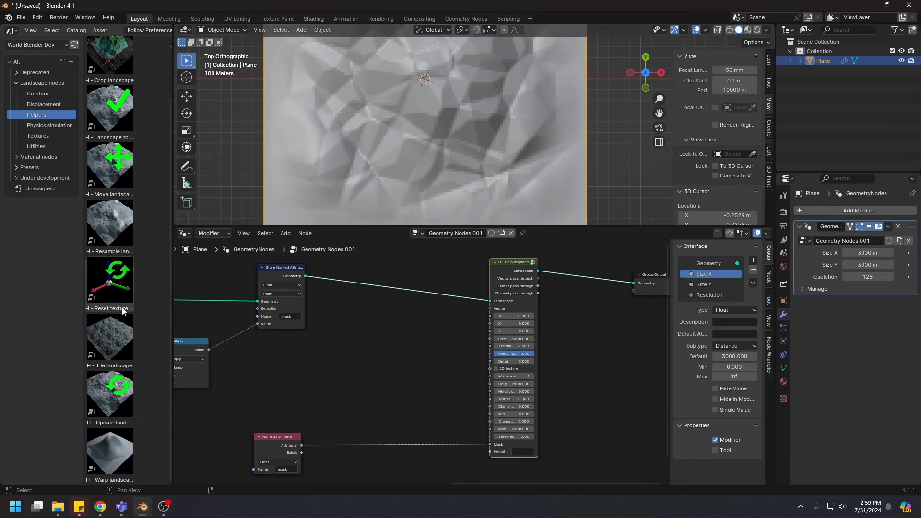
{"action": "left_click_drag", "start_coordinate": [110, 451], "coordinate": [397, 279]}
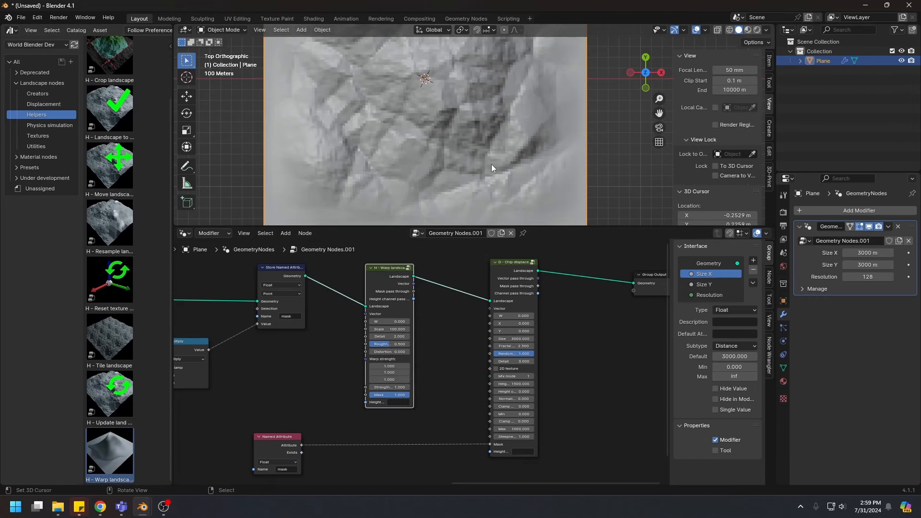
Set the Warp landscape node's Scale to 250 and its Detail to 4.
{"action": "left_click", "coordinate": [396, 328]}
{"action": "type", "text": "250"}
{"action": "key", "text": "Return"}
{"action": "middle_click_drag", "start_coordinate": [405, 112], "coordinate": [470, 85]}
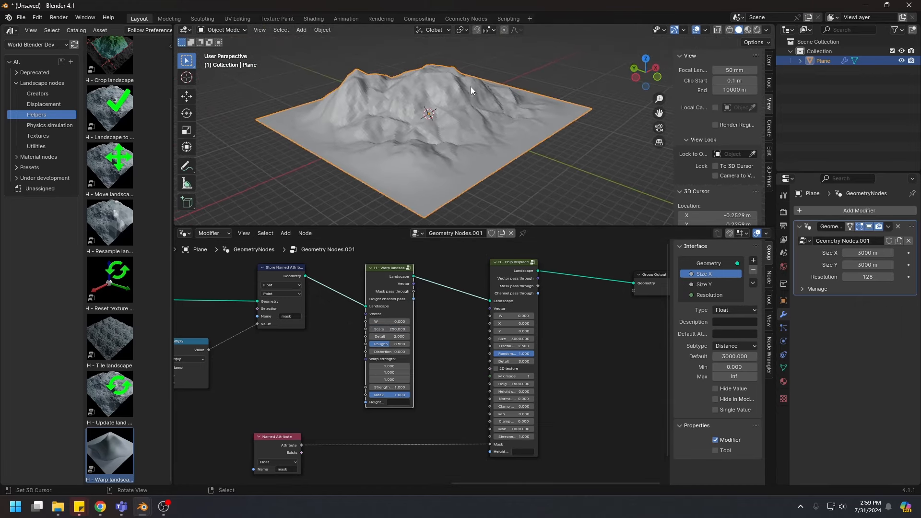
{"action": "left_click", "coordinate": [391, 337]}
{"action": "key", "text": "Return"}
{"action": "scroll", "coordinate": [450, 352], "scroll_direction": "up", "scroll_amount": 4}
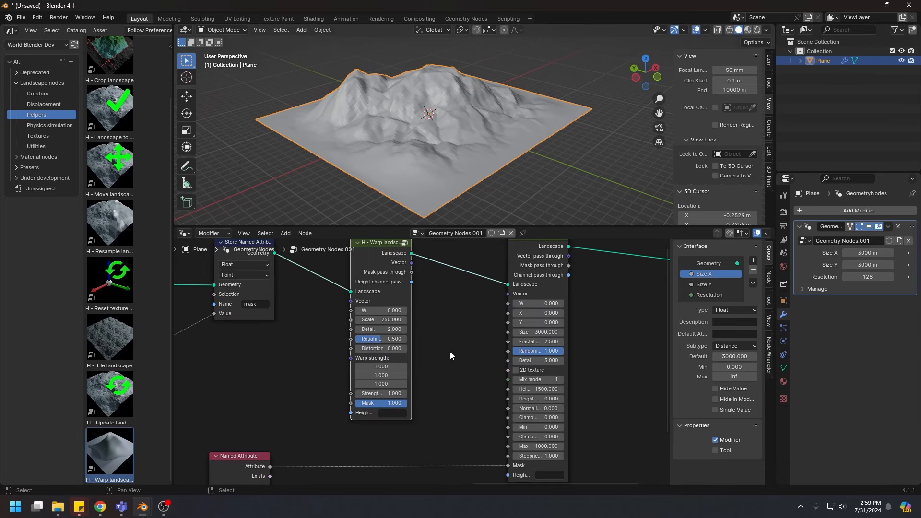
{"action": "left_click", "coordinate": [378, 327]}
{"action": "type", "text": "4"}
{"action": "key", "text": "Return"}
{"action": "scroll", "coordinate": [459, 341], "scroll_direction": "down", "scroll_amount": 3}
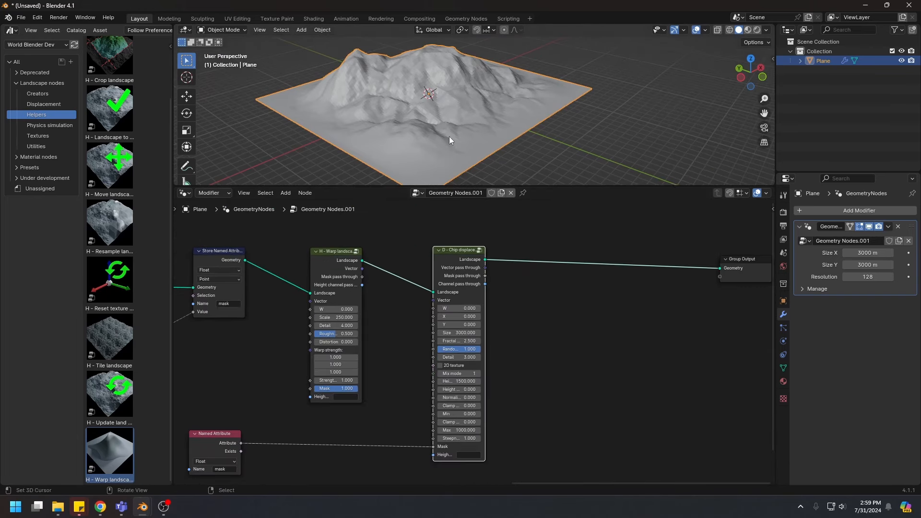
{"action": "middle_click_drag", "start_coordinate": [448, 136], "coordinate": [479, 111]}
{"action": "mouse_move", "coordinate": [372, 96]}
{"action": "middle_mouse_down"}
{"action": "mouse_move", "coordinate": [428, 106]}
{"action": "mouse_move", "coordinate": [381, 111]}
{"action": "middle_mouse_up"}
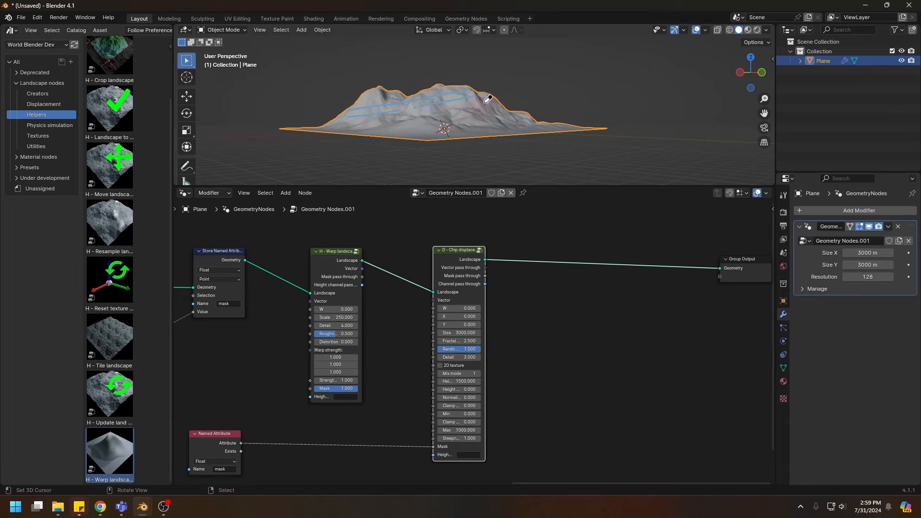
Add a second Named Attribute node below the mask one, reading uv_map, and place it in the empty space below.
{"action": "middle_click_drag", "start_coordinate": [342, 221], "coordinate": [510, 354]}
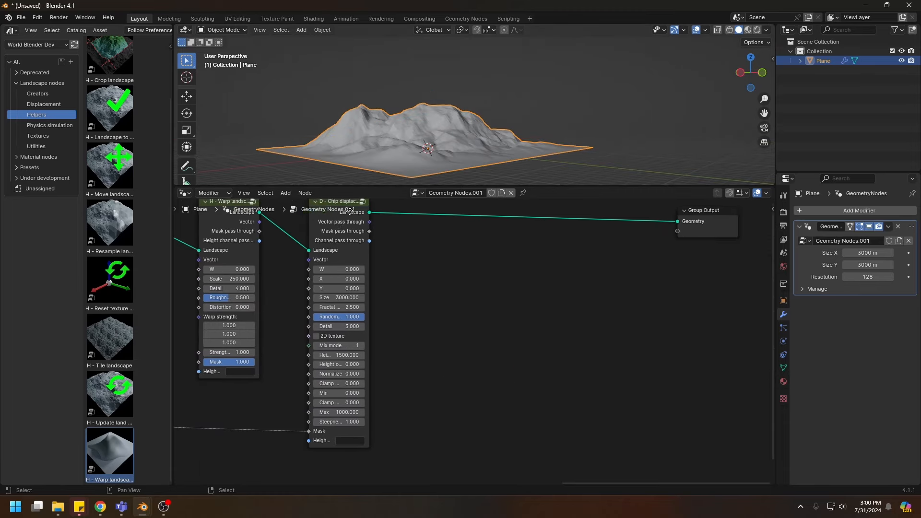
{"action": "key", "text": "shift+a"}
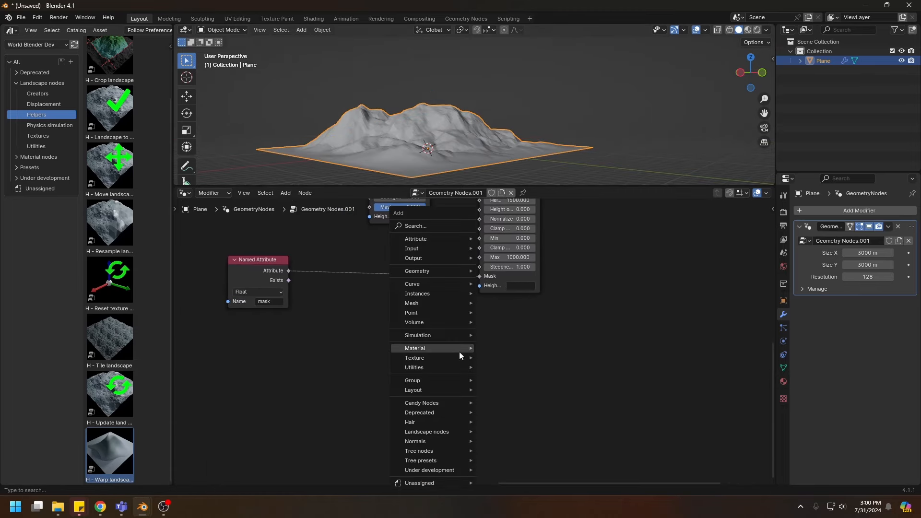
{"action": "mouse_move", "coordinate": [427, 270]}
{"action": "mouse_move", "coordinate": [508, 271]}
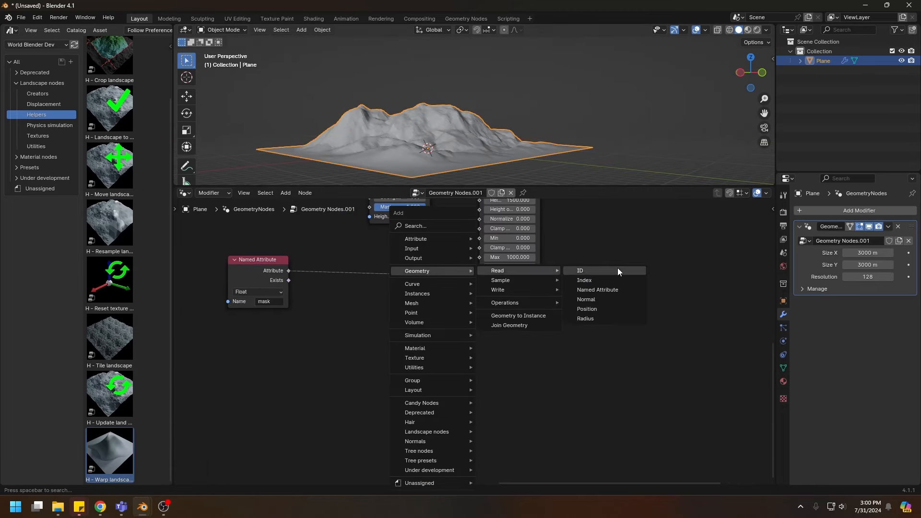
{"action": "left_click", "coordinate": [614, 289]}
{"action": "left_click", "coordinate": [437, 372]}
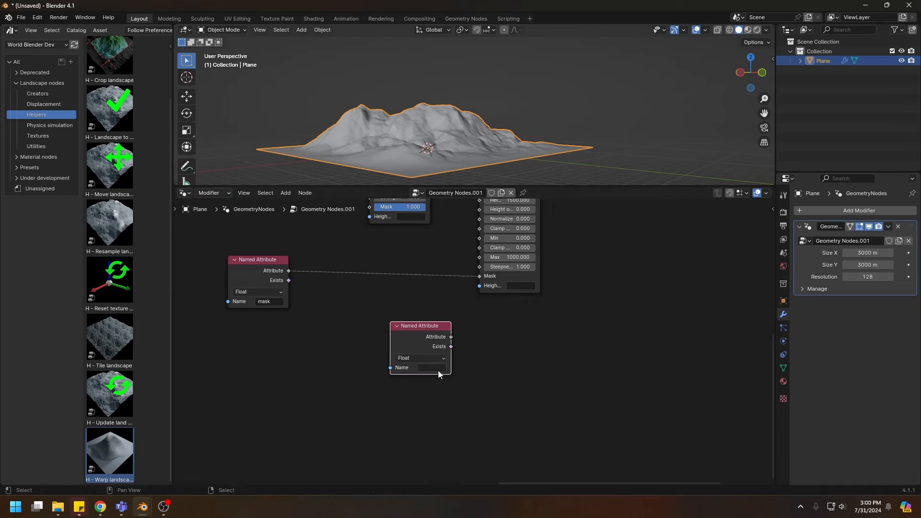
{"action": "left_click", "coordinate": [432, 367]}
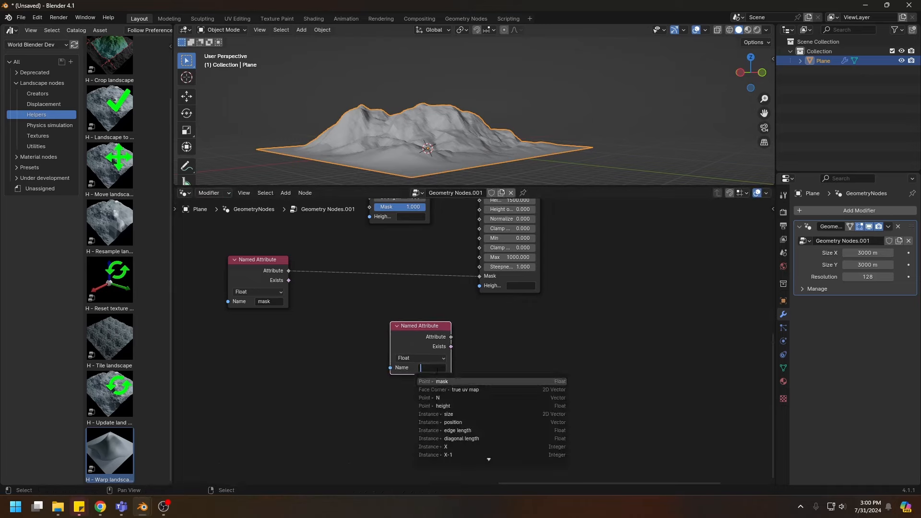
{"action": "type", "text": "uv_map"}
{"action": "key", "text": "Down"}
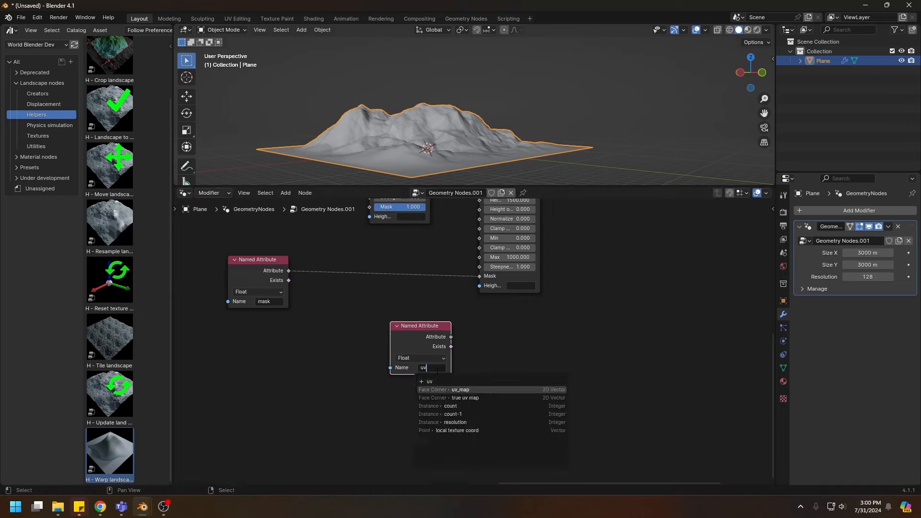
{"action": "key", "text": "Return"}
{"action": "left_click_drag", "start_coordinate": [417, 336], "coordinate": [417, 388]}
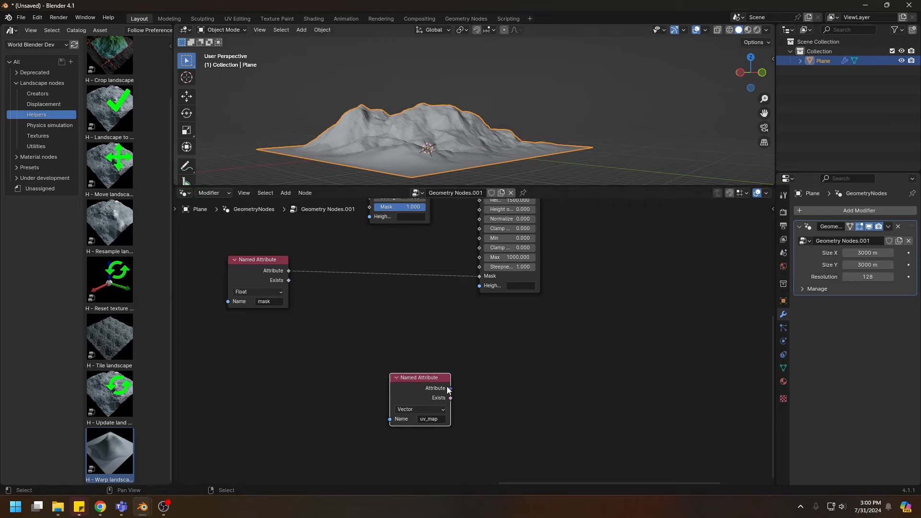
Add a Vector Math node and connect the uv_map Attribute output to its first Vector input.
{"action": "key", "text": "q"}
{"action": "left_click", "coordinate": [516, 381]}
{"action": "left_click", "coordinate": [496, 356]}
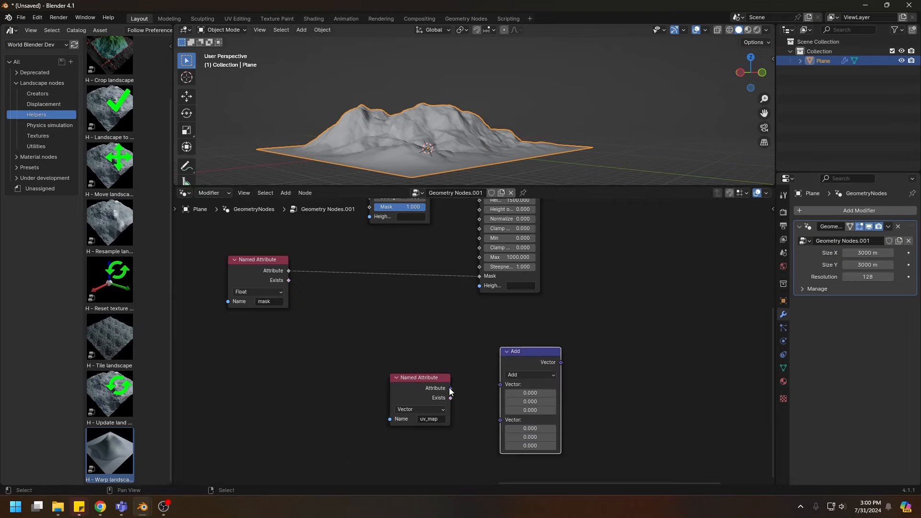
{"action": "left_click_drag", "start_coordinate": [450, 388], "coordinate": [492, 388]}
{"action": "middle_click_drag", "start_coordinate": [524, 362], "coordinate": [434, 420]}
Preview the Vector Math node in the Viewer, switch it to Subtract, and set its X and Y values to 0.5.
{"action": "scroll", "coordinate": [432, 422], "scroll_direction": "down", "scroll_amount": 4}
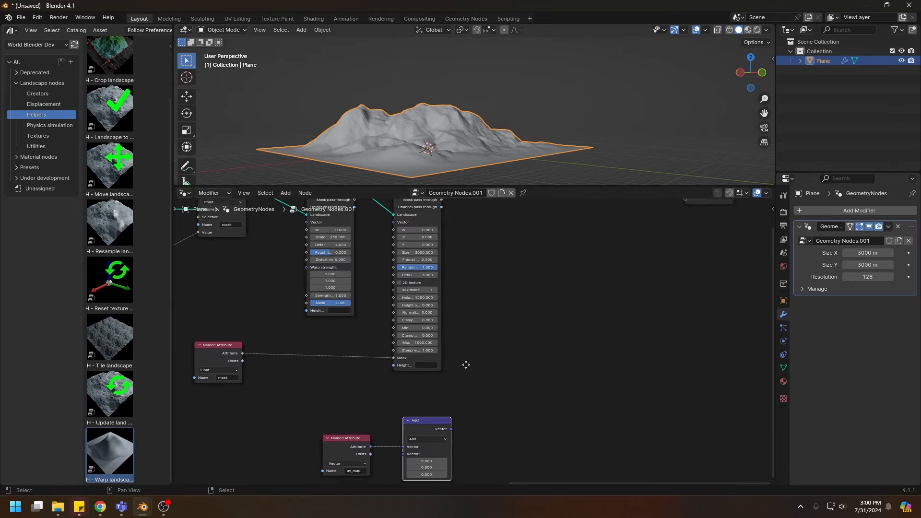
{"action": "left_click", "coordinate": [417, 268], "text": "ctrl+shift"}
{"action": "middle_click_drag", "start_coordinate": [467, 364], "coordinate": [470, 332]}
{"action": "left_click", "coordinate": [446, 372], "text": "ctrl+shift"}
{"action": "left_click", "coordinate": [441, 387]}
{"action": "left_click_drag", "start_coordinate": [440, 408], "coordinate": [441, 413]}
{"action": "type", "text": "0.5"}
Move the uv_map, Subtract and Vector Rotate nodes together beneath the mask attribute and shift the output nodes farther along to make room.
{"action": "left_click_drag", "start_coordinate": [273, 317], "coordinate": [542, 425]}
{"action": "key", "text": "g"}
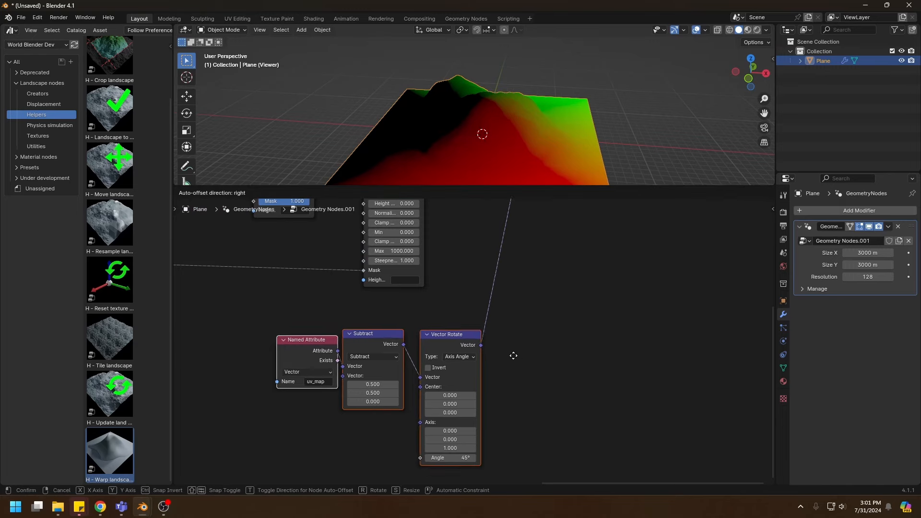
{"action": "left_click", "coordinate": [455, 337]}
{"action": "left_click", "coordinate": [480, 293]}
{"action": "middle_click_drag", "start_coordinate": [482, 286], "coordinate": [397, 364]}
{"action": "scroll", "coordinate": [491, 297], "scroll_direction": "down", "scroll_amount": 6}
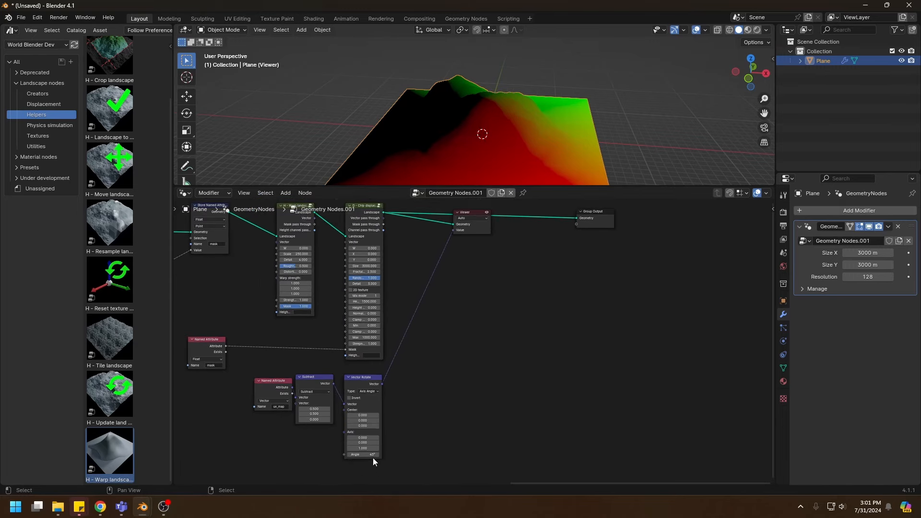
{"action": "middle_click_drag", "start_coordinate": [465, 297], "coordinate": [416, 359]}
{"action": "left_click_drag", "start_coordinate": [410, 329], "coordinate": [564, 246]}
Insert a Separate XYZ node after Vector Rotate, with its X output feeding the Viewer.
{"action": "scroll", "coordinate": [583, 295], "scroll_direction": "up", "scroll_amount": 2}
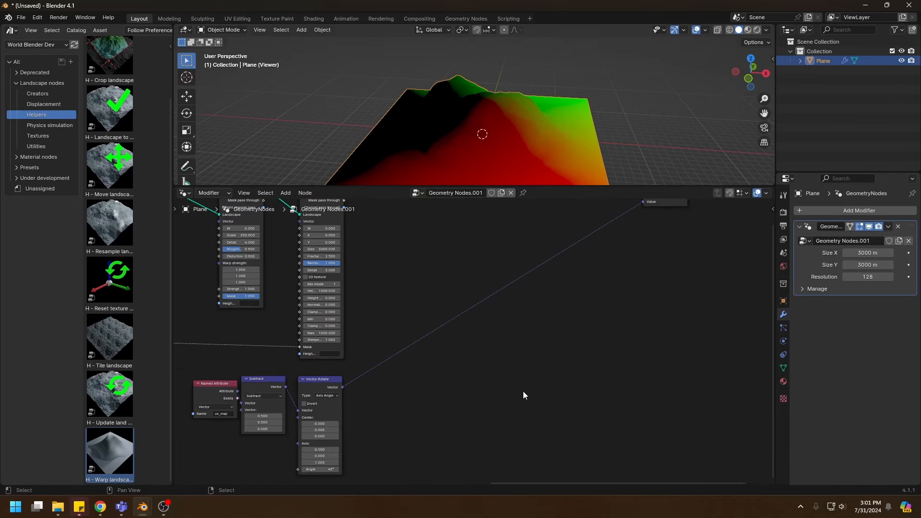
{"action": "key", "text": "shift+a"}
{"action": "mouse_move", "coordinate": [433, 369]}
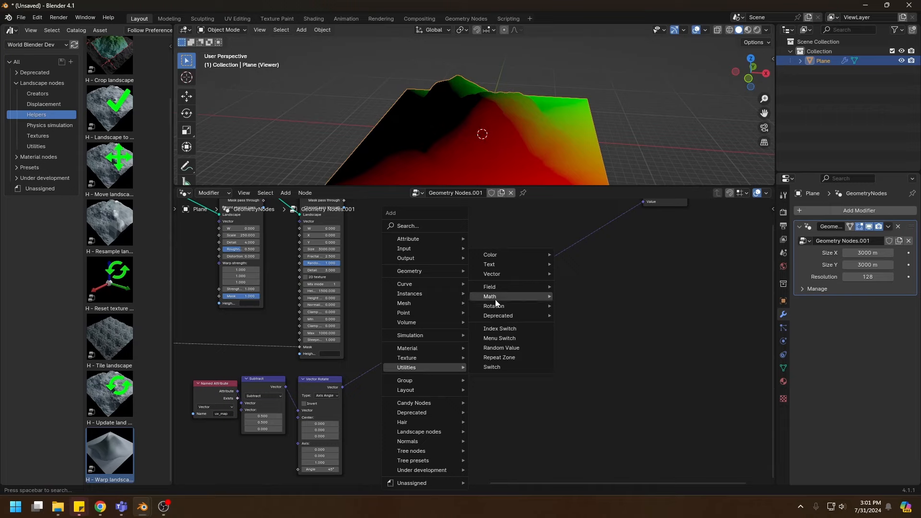
{"action": "mouse_move", "coordinate": [498, 276]}
{"action": "left_click", "coordinate": [586, 325]}
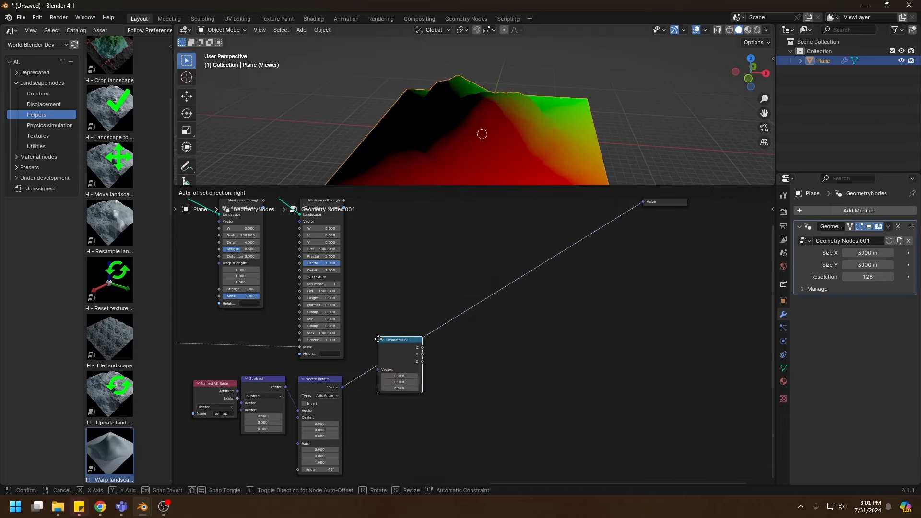
{"action": "left_click", "coordinate": [392, 389]}
{"action": "mouse_move", "coordinate": [391, 389]}
{"action": "left_mouse_down"}
{"action": "mouse_move", "coordinate": [477, 345]}
{"action": "mouse_move", "coordinate": [517, 378]}
{"action": "mouse_move", "coordinate": [392, 400]}
{"action": "left_mouse_up"}
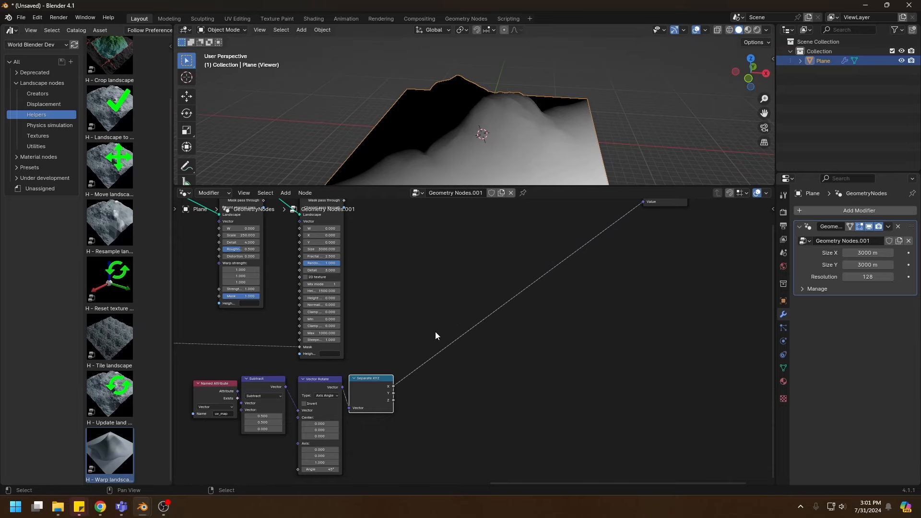
Insert a Math node set to Multiply on the Separate XYZ node's X output.
{"action": "key", "text": "KP_7"}
{"action": "scroll", "coordinate": [448, 87], "scroll_direction": "down", "scroll_amount": 3}
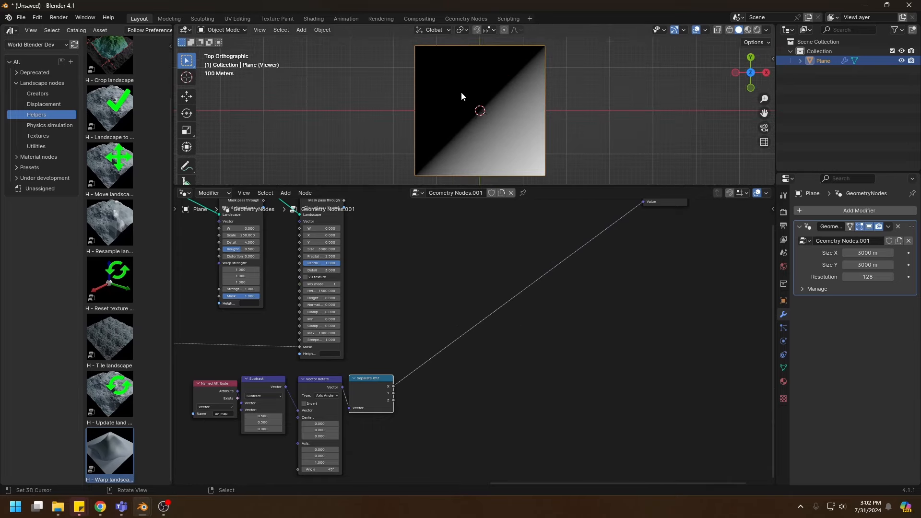
{"action": "left_click_drag", "start_coordinate": [426, 60], "coordinate": [533, 159]}
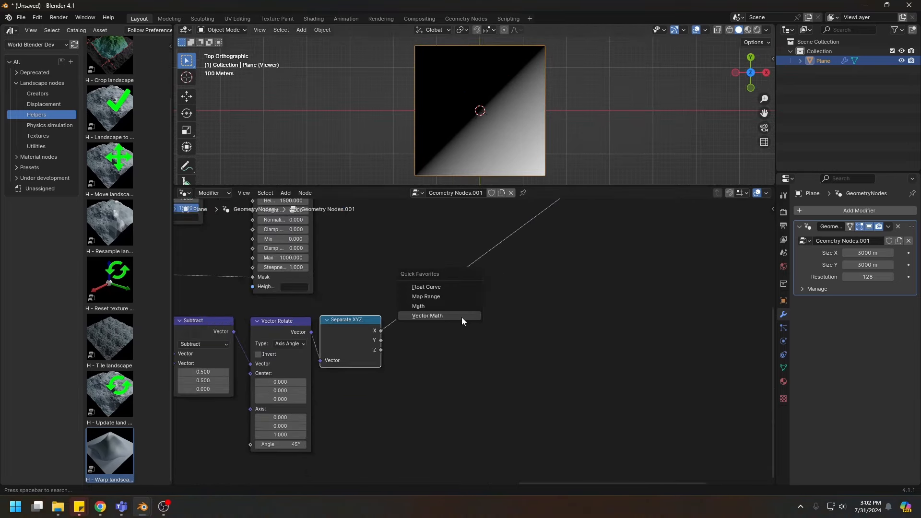
{"action": "left_click", "coordinate": [422, 306]}
{"action": "left_click", "coordinate": [411, 291]}
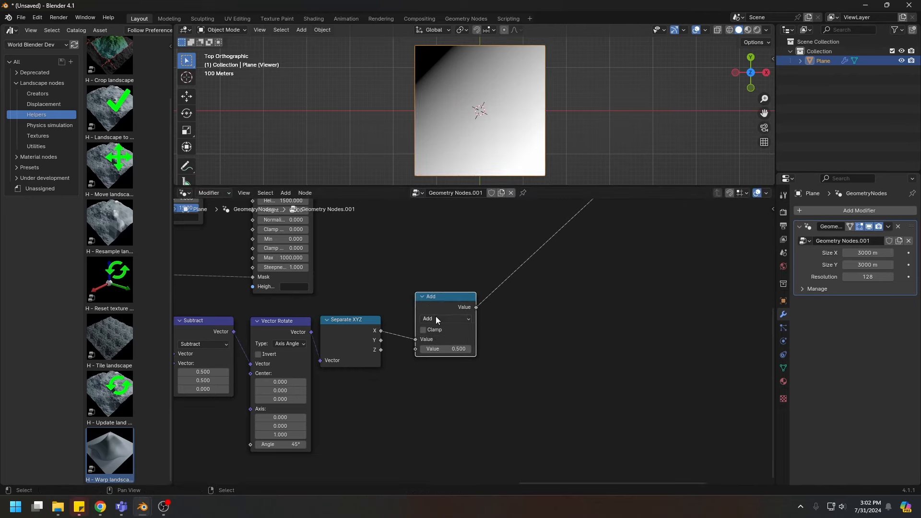
{"action": "left_click", "coordinate": [436, 319]}
{"action": "left_click", "coordinate": [434, 363]}
{"action": "left_click_drag", "start_coordinate": [432, 306], "coordinate": [422, 302]}
Set the Multiply node's value to 500.
{"action": "left_click_drag", "start_coordinate": [433, 344], "coordinate": [459, 344]}
{"action": "left_click_drag", "start_coordinate": [432, 305], "coordinate": [424, 301]}
{"action": "left_click_drag", "start_coordinate": [425, 342], "coordinate": [442, 343]}
{"action": "left_click", "coordinate": [426, 342]}
{"action": "type", "text": "500"}
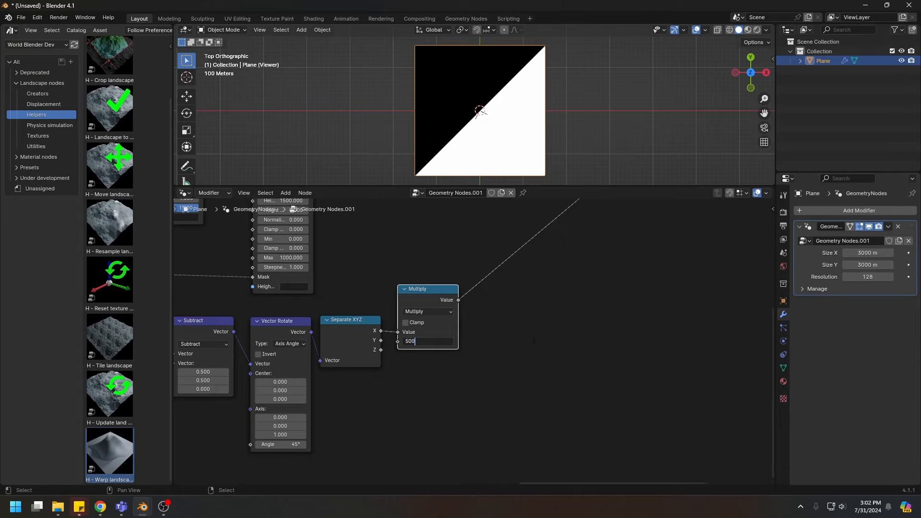
{"action": "key", "text": "Return"}
Align the Multiply node with the uv_map chain and move the whole chain below the Chip displacement node.
{"action": "left_click_drag", "start_coordinate": [428, 293], "coordinate": [425, 323]}
{"action": "middle_click_drag", "start_coordinate": [533, 236], "coordinate": [509, 322]}
{"action": "scroll", "coordinate": [509, 323], "scroll_direction": "down", "scroll_amount": 2}
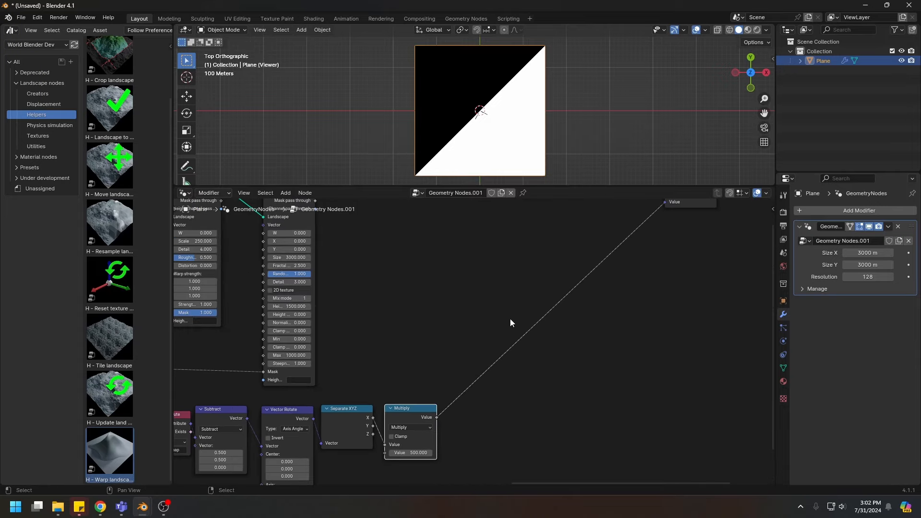
{"action": "left_click_drag", "start_coordinate": [531, 406], "coordinate": [187, 477]}
{"action": "middle_click_drag", "start_coordinate": [368, 387], "coordinate": [491, 322]}
{"action": "scroll", "coordinate": [491, 322], "scroll_direction": "down", "scroll_amount": 2}
{"action": "key", "text": "g"}
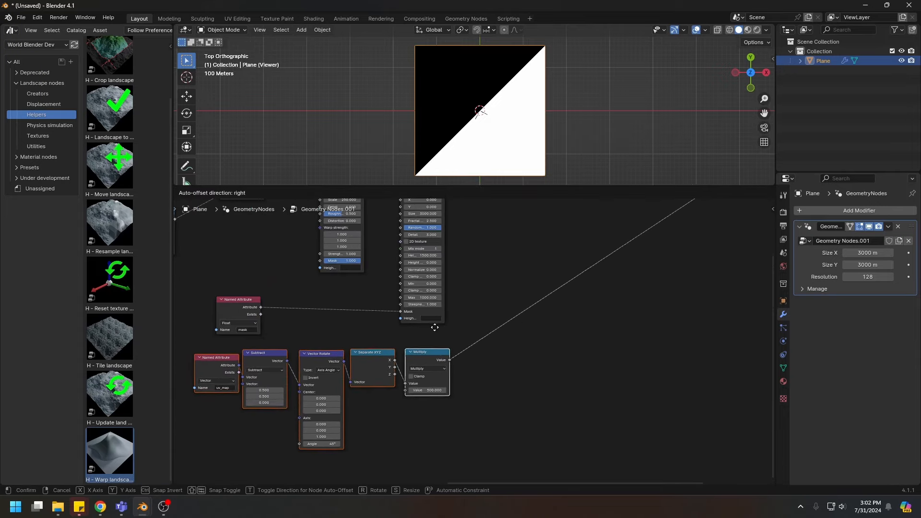
{"action": "left_click", "coordinate": [434, 326]}
Add a reroute on the Chip displacement's Landscape output link and insert a Uniform terrace node before it.
{"action": "middle_click_drag", "start_coordinate": [547, 286], "coordinate": [492, 413]}
{"action": "scroll", "coordinate": [472, 348], "scroll_direction": "up", "scroll_amount": 3}
{"action": "right_click_drag", "start_coordinate": [653, 247], "coordinate": [664, 271], "text": "shift"}
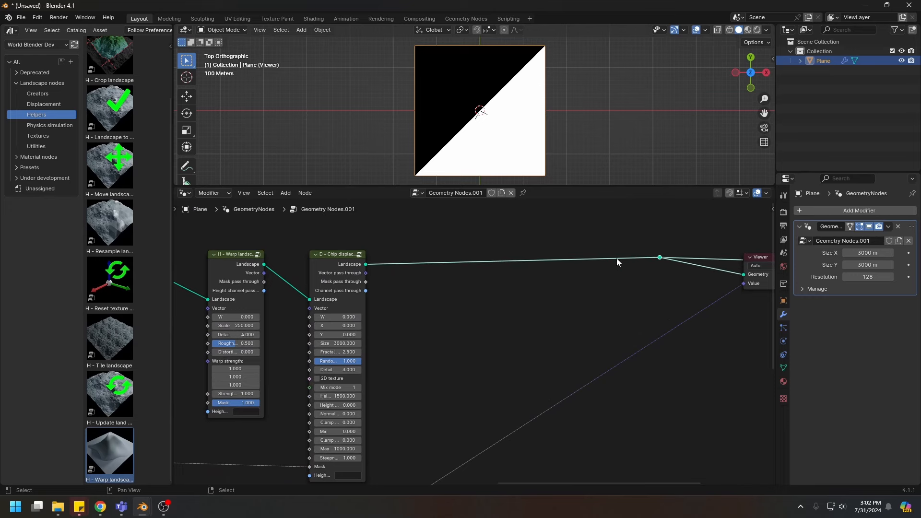
{"action": "left_click", "coordinate": [26, 105]}
{"action": "scroll", "coordinate": [116, 271], "scroll_direction": "down", "scroll_amount": 10}
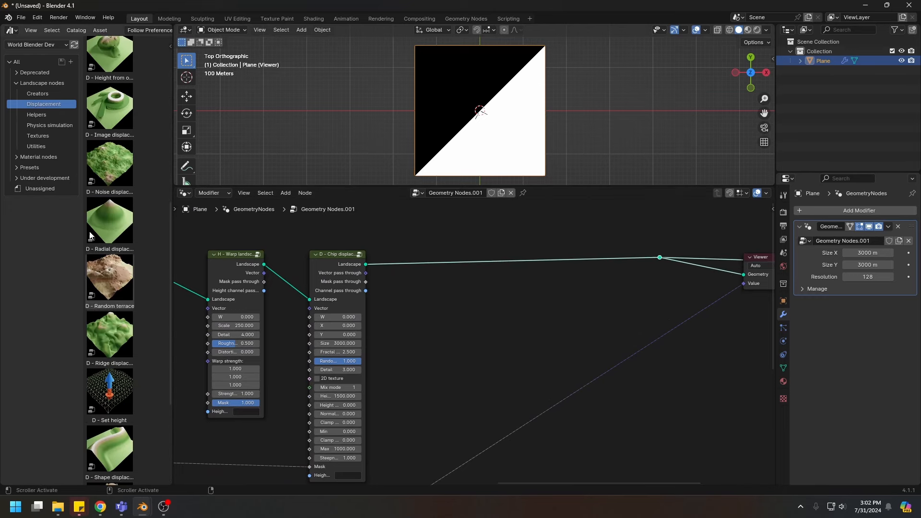
{"action": "scroll", "coordinate": [116, 266], "scroll_direction": "down", "scroll_amount": 3}
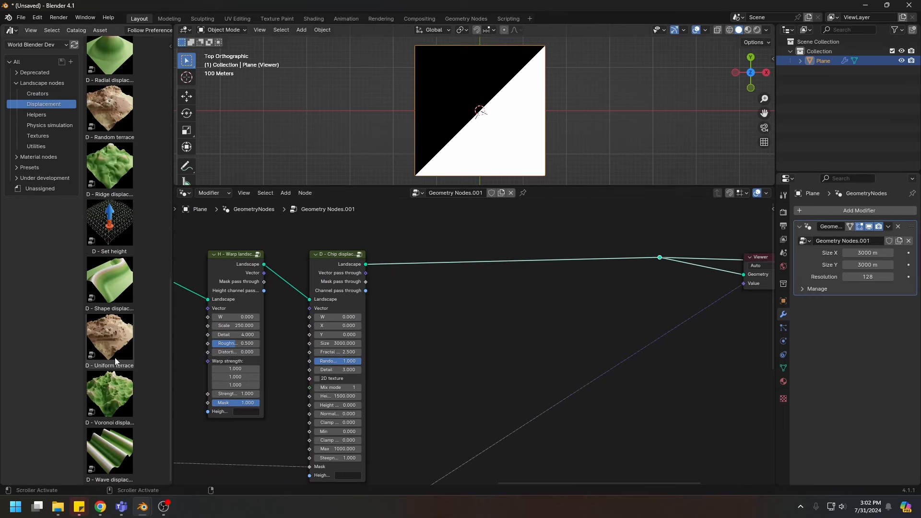
{"action": "left_click_drag", "start_coordinate": [113, 346], "coordinate": [549, 260]}
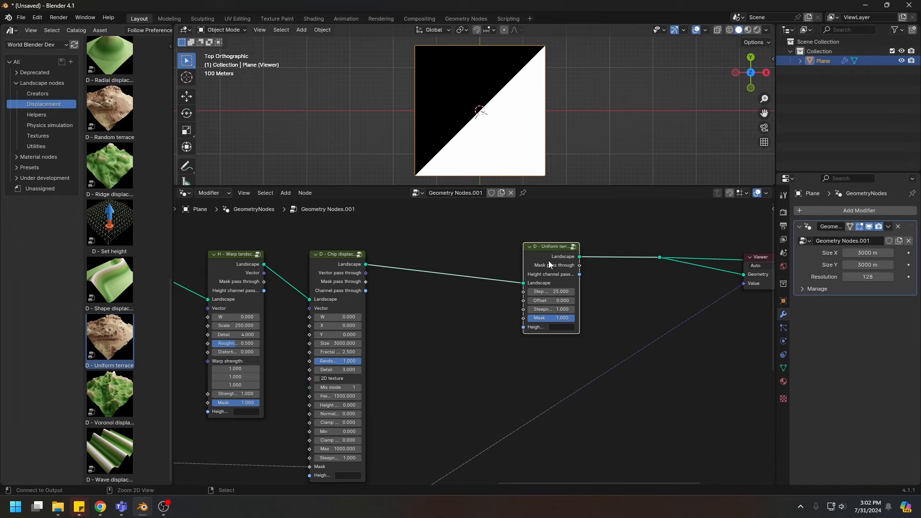
Delete the Viewer node to return to the shaded landscape.
{"action": "middle_click_drag", "start_coordinate": [744, 232], "coordinate": [626, 233]}
{"action": "left_click_drag", "start_coordinate": [627, 233], "coordinate": [667, 296]}
{"action": "key", "text": "x"}
{"action": "middle_click_drag", "start_coordinate": [486, 141], "coordinate": [487, 172]}
{"action": "middle_click_drag", "start_coordinate": [552, 365], "coordinate": [563, 342]}
Set the landscape modifier's Resolution to 256.
{"action": "left_click", "coordinate": [859, 281]}
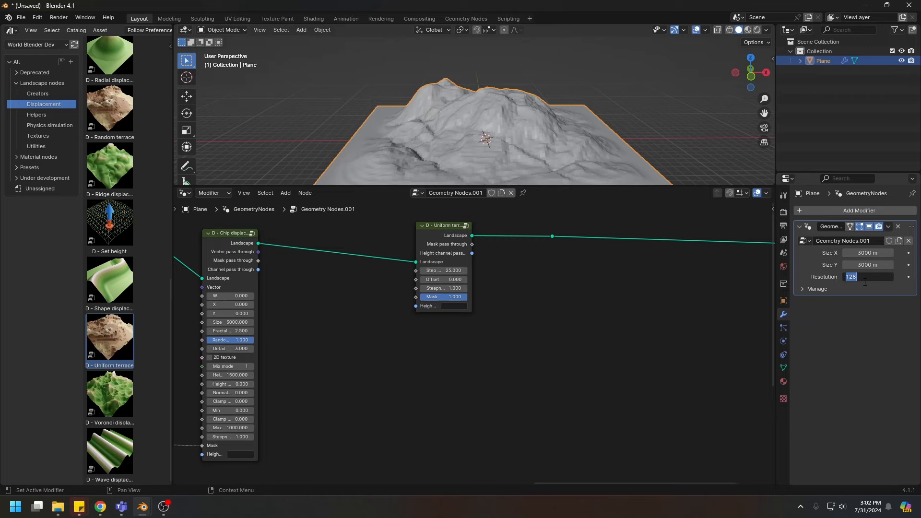
{"action": "type", "text": "256"}
{"action": "key", "text": "Return"}
Raise the Uniform terrace node's Step value to about 92.1.
{"action": "middle_click_drag", "start_coordinate": [522, 137], "coordinate": [532, 126]}
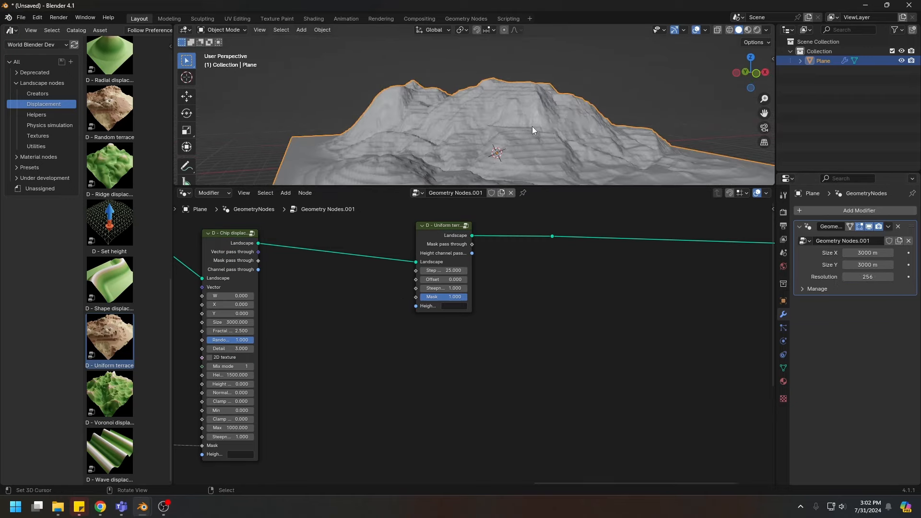
{"action": "left_click_drag", "start_coordinate": [444, 270], "coordinate": [481, 270]}
{"action": "middle_click_drag", "start_coordinate": [506, 68], "coordinate": [390, 157]}
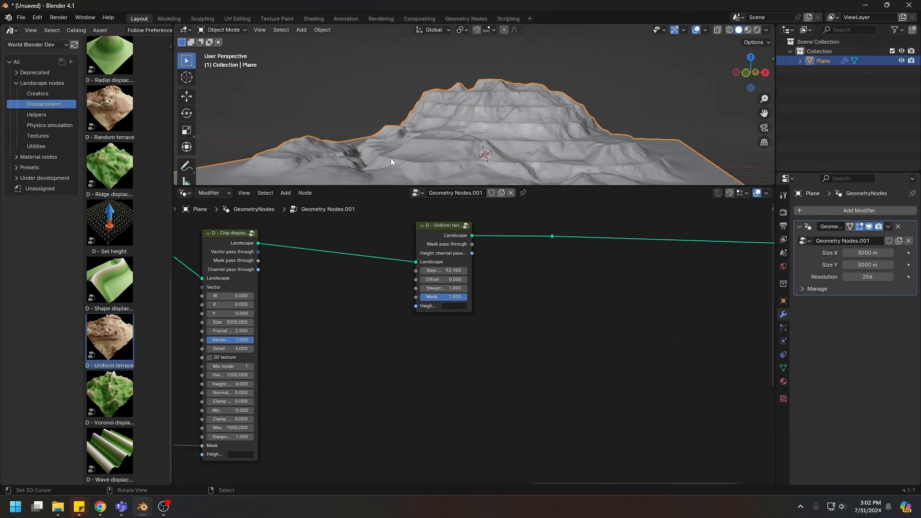
Connect the gradient Multiply node's Value output to the Offset input of the Uniform terrace node.
{"action": "scroll", "coordinate": [378, 327], "scroll_direction": "down", "scroll_amount": 2}
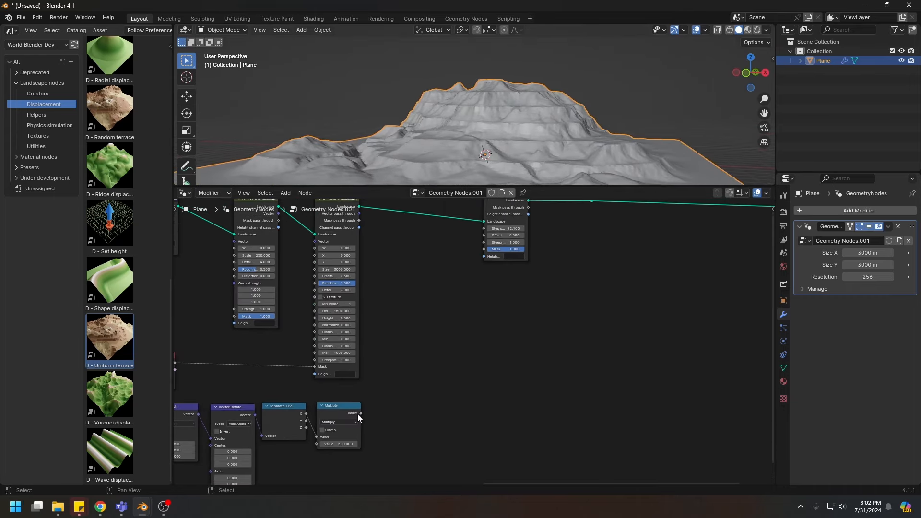
{"action": "scroll", "coordinate": [309, 442], "scroll_direction": "up", "scroll_amount": 2}
{"action": "middle_click_drag", "start_coordinate": [308, 442], "coordinate": [321, 444]}
{"action": "left_click_drag", "start_coordinate": [518, 227], "coordinate": [497, 320]}
{"action": "left_click_drag", "start_coordinate": [332, 441], "coordinate": [478, 290]}
{"action": "middle_click_drag", "start_coordinate": [480, 125], "coordinate": [430, 109]}
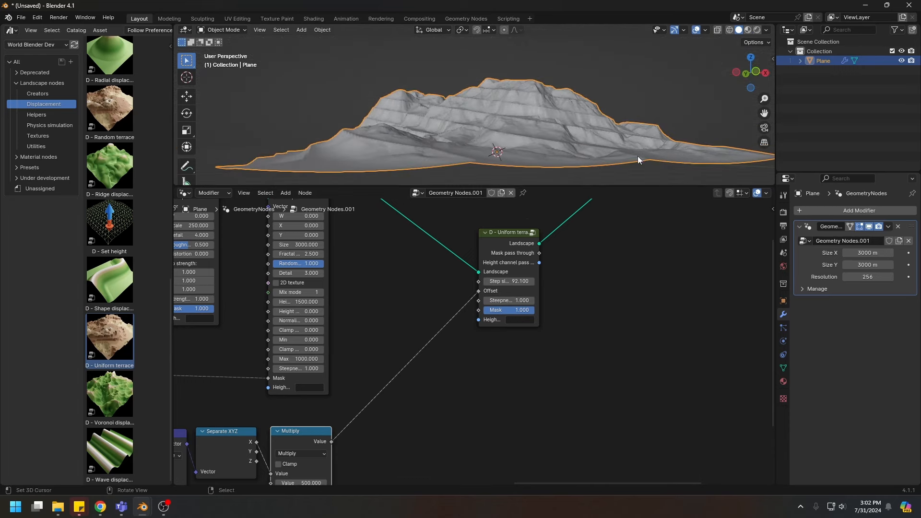
Set the second value of the gradient's Multiply node to 1000.
{"action": "middle_click_drag", "start_coordinate": [426, 414], "coordinate": [481, 308]}
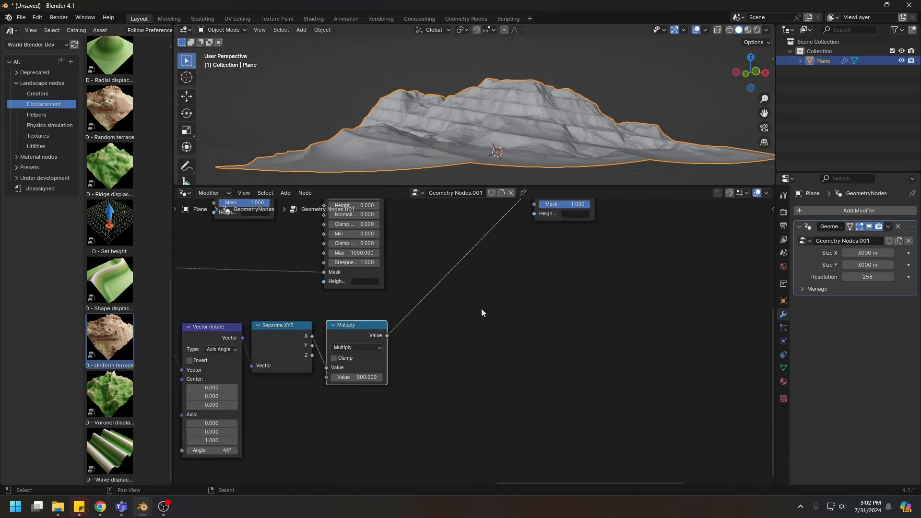
{"action": "left_click_drag", "start_coordinate": [356, 377], "coordinate": [434, 377]}
{"action": "middle_click_drag", "start_coordinate": [485, 146], "coordinate": [510, 148]}
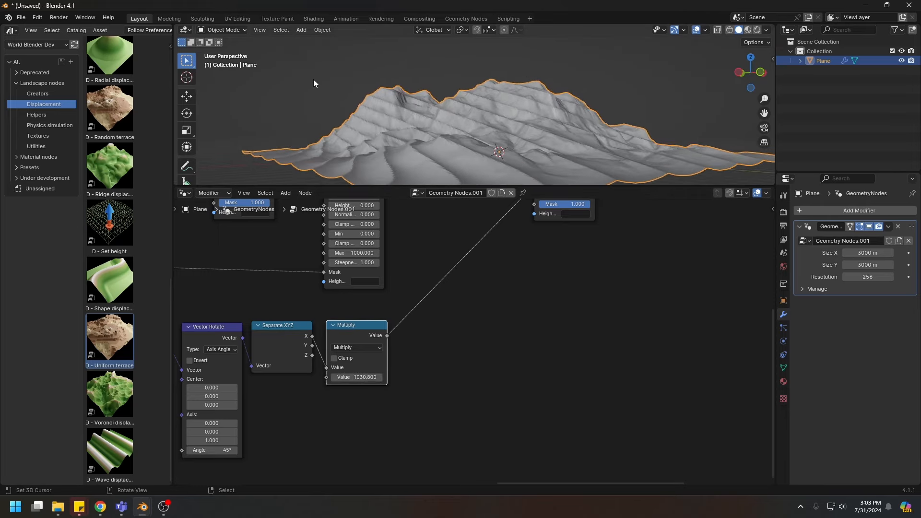
{"action": "left_click", "coordinate": [356, 377]}
{"action": "type", "text": "1000"}
{"action": "key", "text": "Return"}
{"action": "middle_click_drag", "start_coordinate": [499, 120], "coordinate": [542, 101]}
Enter mask as the Named Attribute node's name and connect its Attribute output to the Uniform terrace's Mask input.
{"action": "left_click", "coordinate": [431, 289]}
{"action": "type", "text": "mask"}
{"action": "left_click_drag", "start_coordinate": [456, 254], "coordinate": [659, 255]}
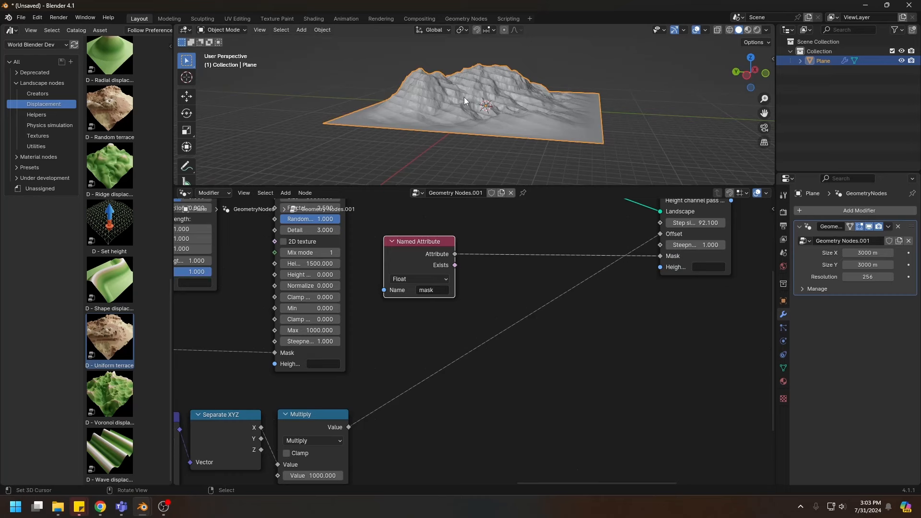
{"action": "left_click_drag", "start_coordinate": [418, 244], "coordinate": [411, 295]}
Remove the reroute after the Uniform terrace node and rearrange the terrace and Named Attribute nodes next to each other.
{"action": "middle_click_drag", "start_coordinate": [638, 240], "coordinate": [557, 304]}
{"action": "left_click_drag", "start_coordinate": [615, 236], "coordinate": [508, 184]}
{"action": "middle_click_drag", "start_coordinate": [588, 360], "coordinate": [470, 429]}
{"action": "scroll", "coordinate": [522, 390], "scroll_direction": "down", "scroll_amount": 2}
{"action": "left_click", "coordinate": [510, 248]}
{"action": "key", "text": "ctrl+x"}
{"action": "left_click_drag", "start_coordinate": [384, 269], "coordinate": [375, 244]}
{"action": "scroll", "coordinate": [427, 302], "scroll_direction": "up", "scroll_amount": 3}
{"action": "key", "text": "d"}
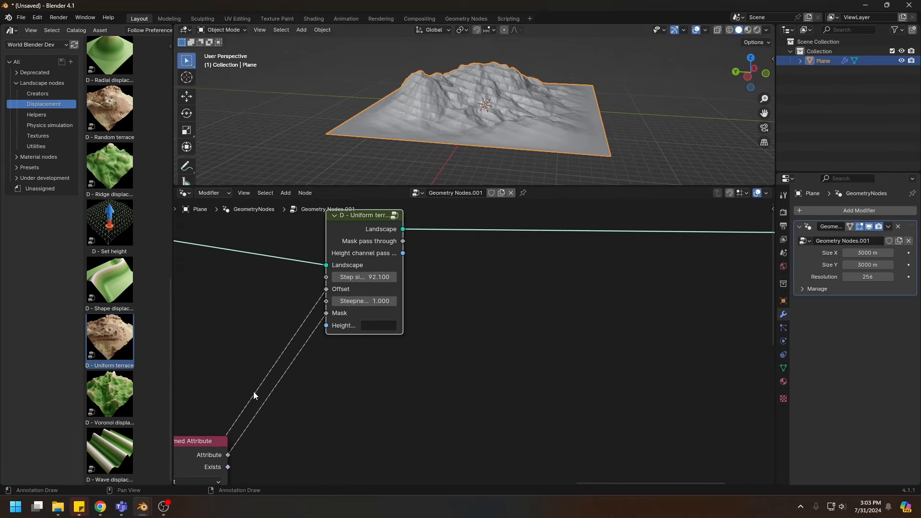
{"action": "middle_click_drag", "start_coordinate": [253, 391], "coordinate": [477, 365]}
{"action": "left_click_drag", "start_coordinate": [417, 414], "coordinate": [407, 302]}
Set the Uniform terrace node's step size to 10 and the landscape modifier's Resolution to 512.
{"action": "scroll", "coordinate": [426, 287], "scroll_direction": "up", "scroll_amount": 1}
{"action": "middle_click_drag", "start_coordinate": [479, 288], "coordinate": [322, 325]}
{"action": "left_click", "coordinate": [452, 278]}
{"action": "type", "text": "10"}
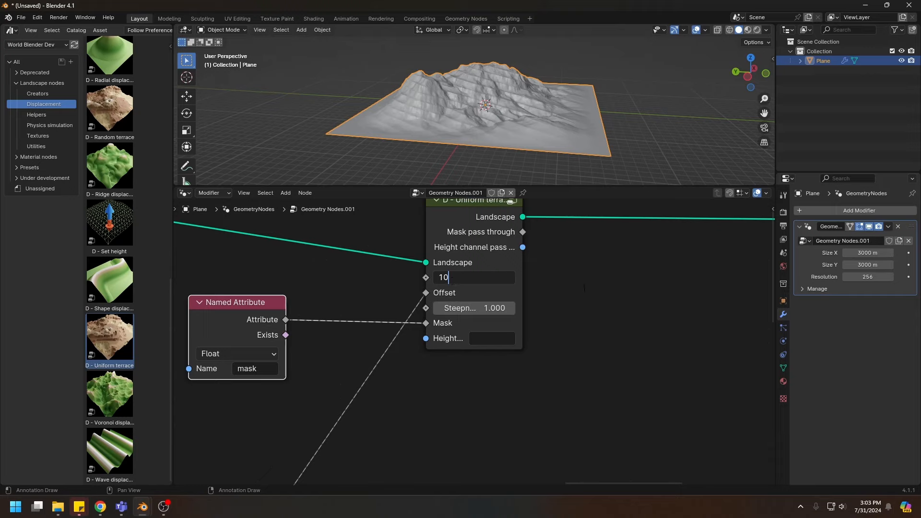
{"action": "key", "text": "Return"}
{"action": "left_click", "coordinate": [864, 276]}
{"action": "type", "text": "5"}
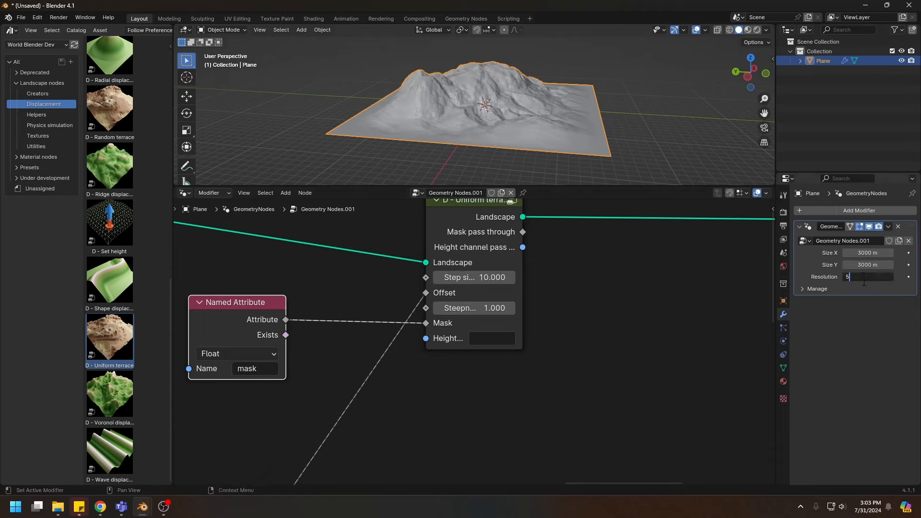
{"action": "type", "text": "12"}
{"action": "key", "text": "Return"}
{"action": "mouse_move", "coordinate": [434, 73]}
{"action": "middle_mouse_down"}
{"action": "mouse_move", "coordinate": [453, 105]}
{"action": "mouse_move", "coordinate": [428, 90]}
{"action": "middle_mouse_up"}
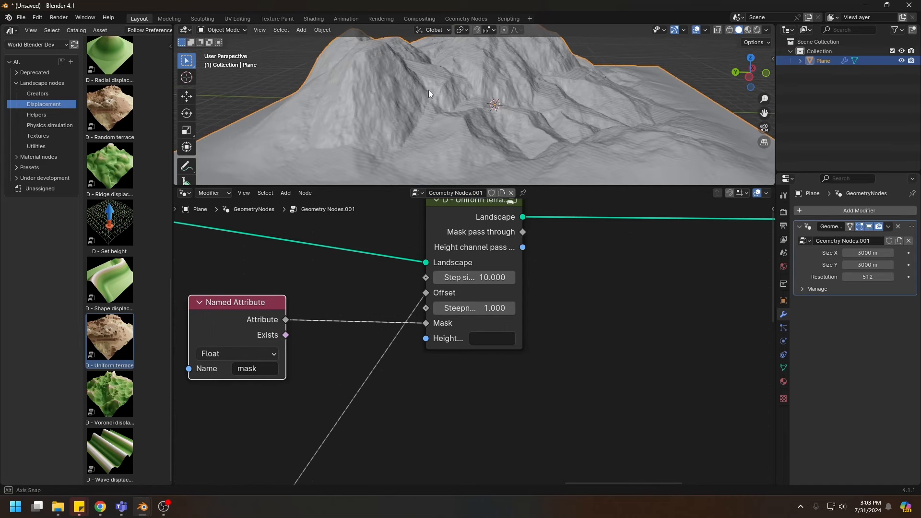
Set the Uniform terrace node's step size to 12.
{"action": "left_click", "coordinate": [475, 277]}
{"action": "type", "text": "12"}
{"action": "key", "text": "Return"}
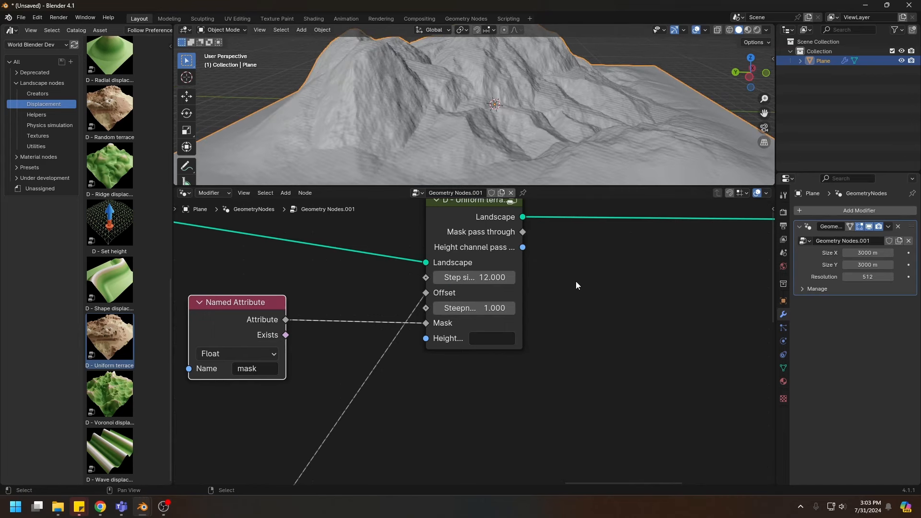
Duplicate the Uniform terrace node onto its outgoing Landscape link and set the copy's step size to 28.
{"action": "scroll", "coordinate": [480, 120], "scroll_direction": "down", "scroll_amount": 4}
{"action": "middle_click_drag", "start_coordinate": [472, 211], "coordinate": [356, 249]}
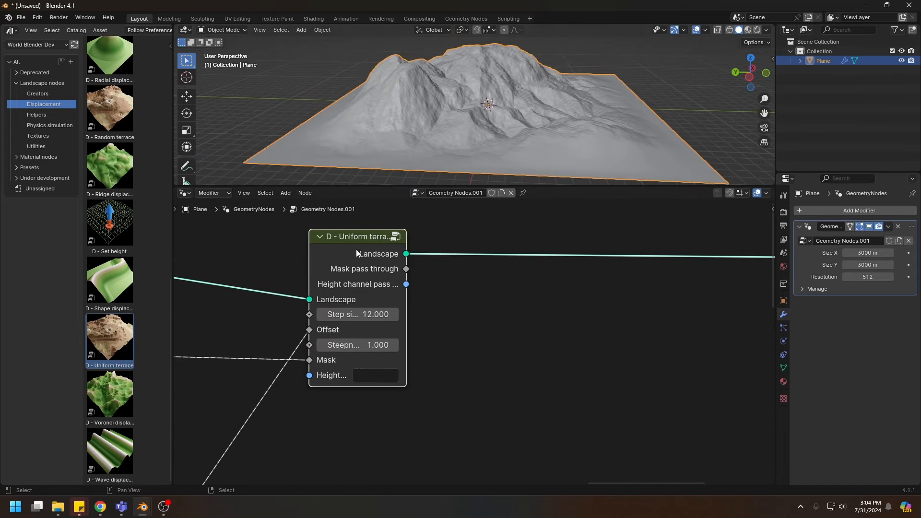
{"action": "key", "text": "shift+d"}
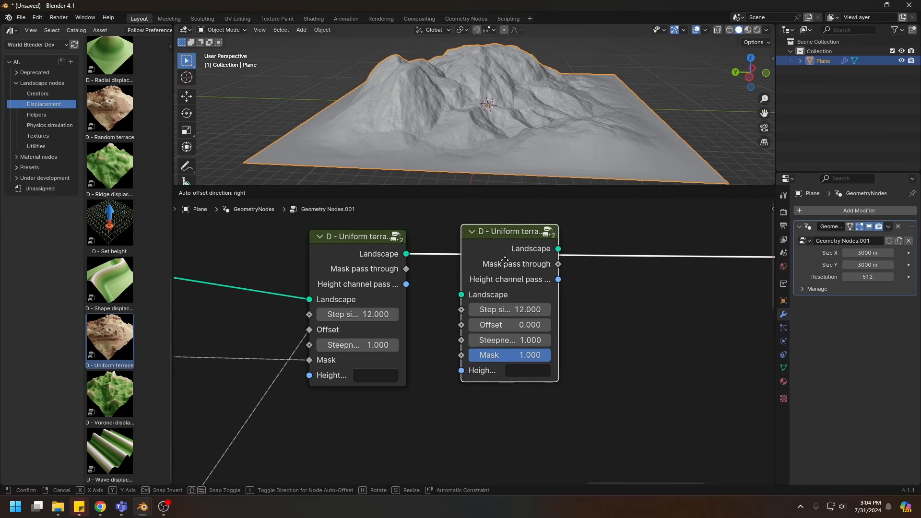
{"action": "left_click", "coordinate": [505, 259]}
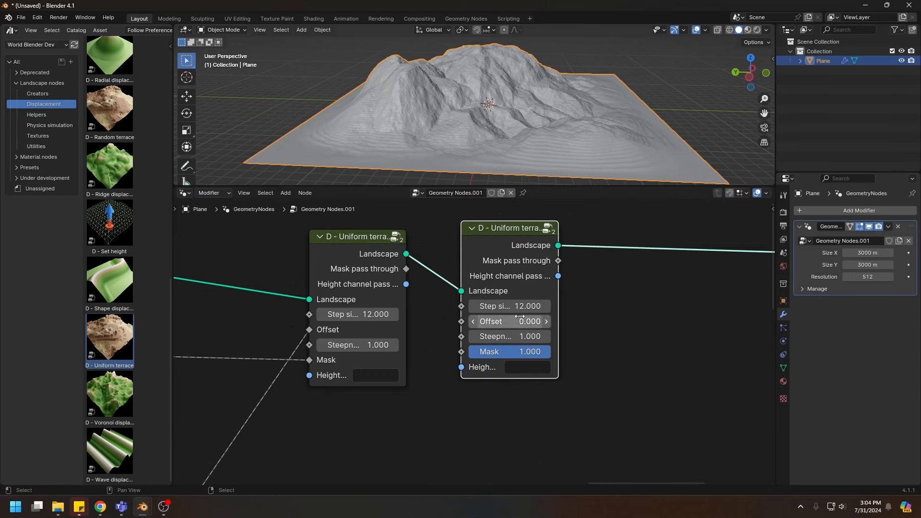
{"action": "left_click", "coordinate": [518, 305]}
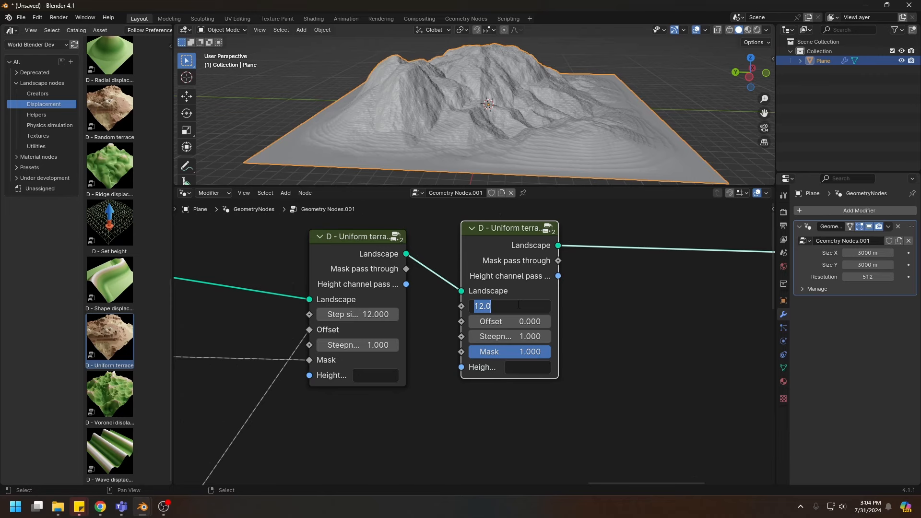
{"action": "type", "text": "28"}
{"action": "key", "text": "Return"}
{"action": "middle_click_drag", "start_coordinate": [425, 132], "coordinate": [447, 135]}
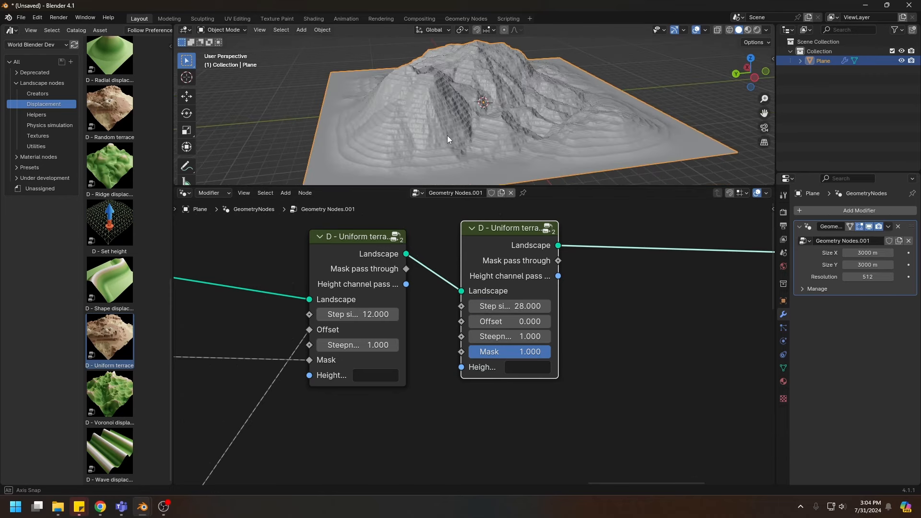
Feed the second terrace's Offset through a reroute on the gradient link and its Mask from the first terrace's Mask pass through.
{"action": "middle_click_drag", "start_coordinate": [269, 388], "coordinate": [335, 386]}
{"action": "scroll", "coordinate": [346, 336], "scroll_direction": "down", "scroll_amount": 2}
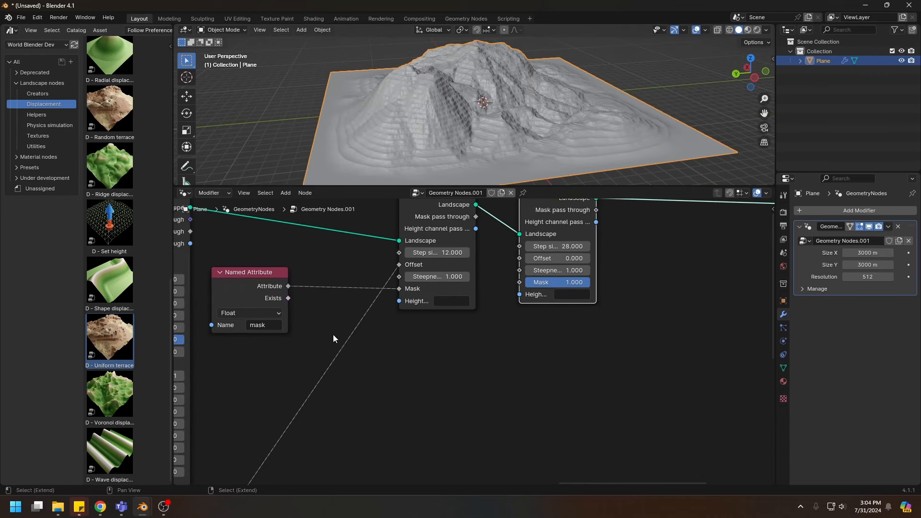
{"action": "right_click_drag", "start_coordinate": [349, 340], "coordinate": [353, 340], "text": "shift"}
{"action": "left_click_drag", "start_coordinate": [348, 339], "coordinate": [520, 258]}
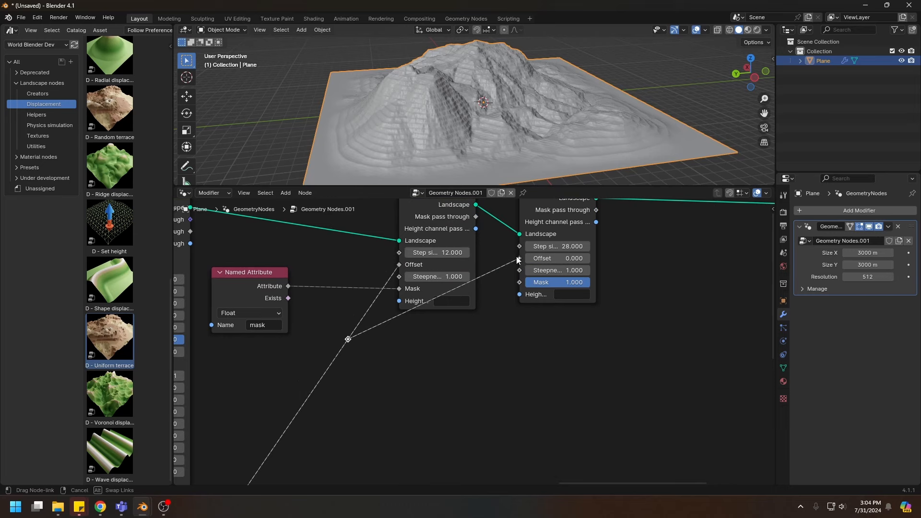
{"action": "mouse_move", "coordinate": [475, 217]}
{"action": "left_mouse_down"}
{"action": "mouse_move", "coordinate": [485, 249]}
{"action": "mouse_move", "coordinate": [514, 285]}
{"action": "left_mouse_up"}
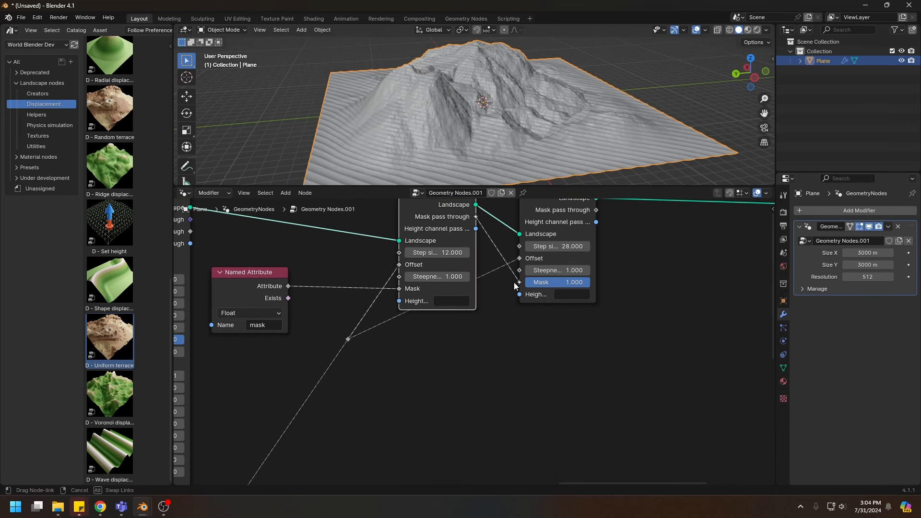
{"action": "middle_click_drag", "start_coordinate": [576, 144], "coordinate": [549, 144]}
Duplicate the second Uniform terrace node and insert the copy after it on the Landscape link.
{"action": "middle_click_drag", "start_coordinate": [621, 257], "coordinate": [485, 312]}
{"action": "scroll", "coordinate": [485, 313], "scroll_direction": "down", "scroll_amount": 1}
{"action": "left_click", "coordinate": [425, 249]}
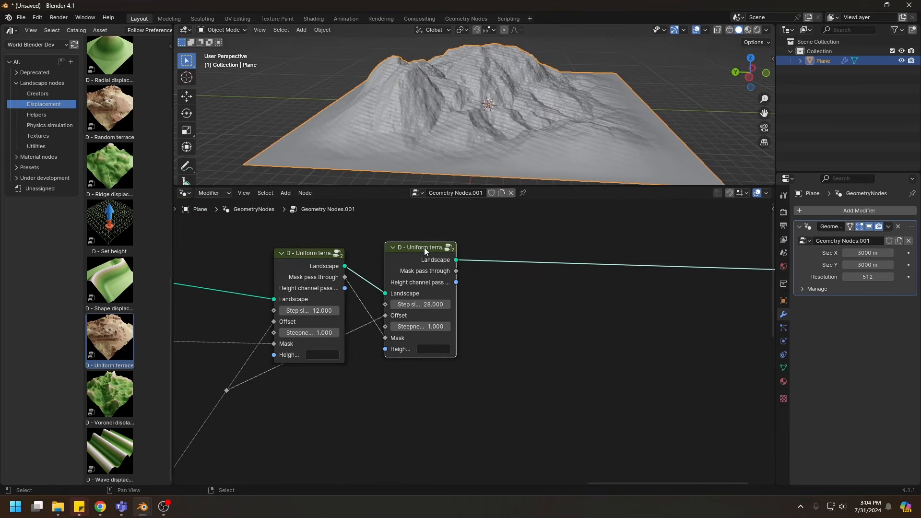
{"action": "key", "text": "shift+d"}
{"action": "left_click", "coordinate": [534, 244]}
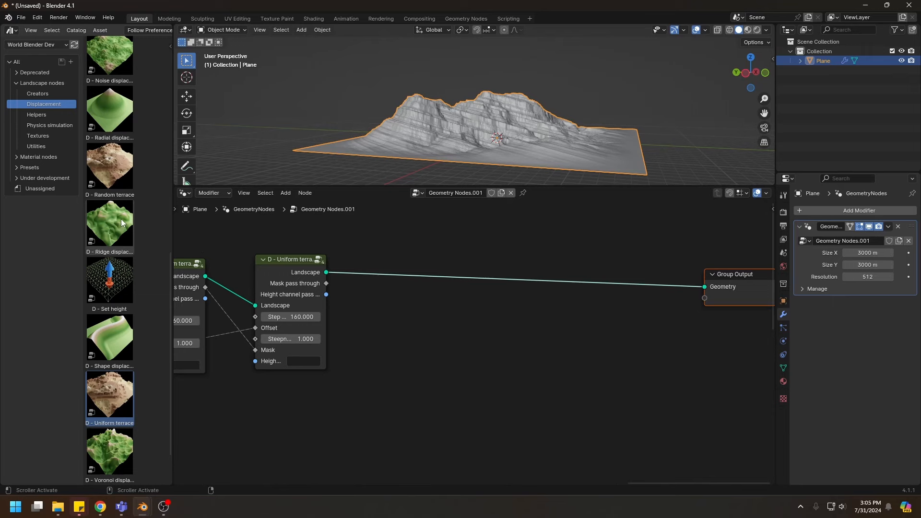
Insert a Noise displacement node before the Group Output and feed its Mask from the last terrace's Mask pass through.
{"action": "scroll", "coordinate": [154, 217], "scroll_direction": "up", "scroll_amount": 5}
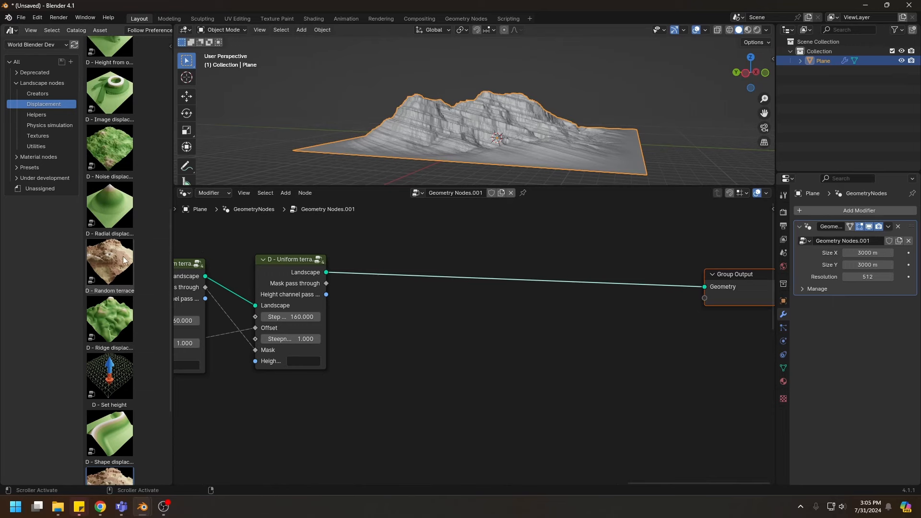
{"action": "left_click_drag", "start_coordinate": [106, 201], "coordinate": [494, 267]}
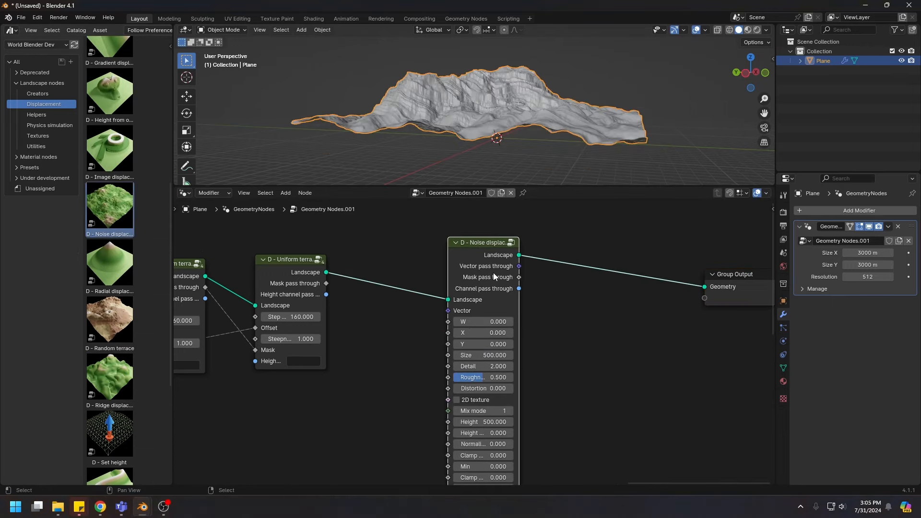
{"action": "middle_click_drag", "start_coordinate": [305, 329], "coordinate": [375, 310]}
{"action": "left_click_drag", "start_coordinate": [395, 264], "coordinate": [514, 457]}
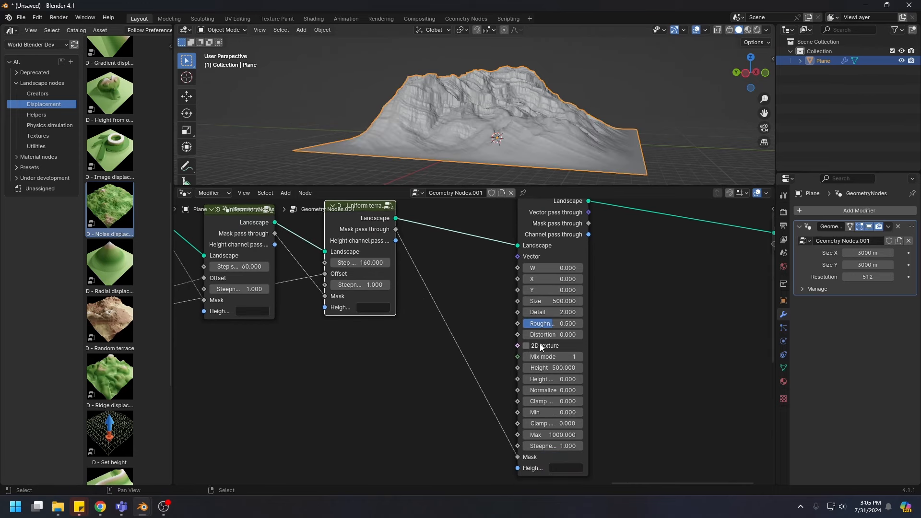
Set the Noise displacement node's Height to 400.
{"action": "scroll", "coordinate": [540, 355], "scroll_direction": "up", "scroll_amount": 1}
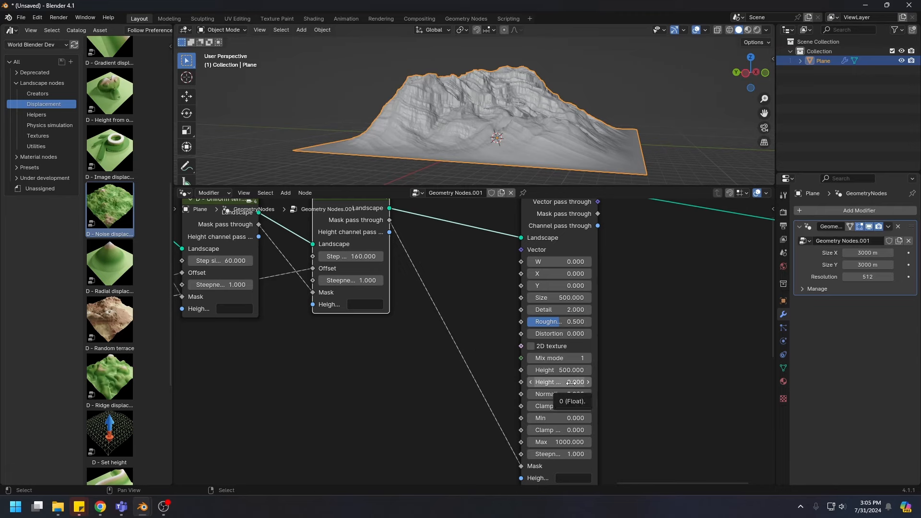
{"action": "mouse_move", "coordinate": [504, 173]}
{"action": "middle_mouse_down"}
{"action": "mouse_move", "coordinate": [484, 128]}
{"action": "mouse_move", "coordinate": [508, 178]}
{"action": "middle_mouse_up"}
{"action": "left_click", "coordinate": [556, 370]}
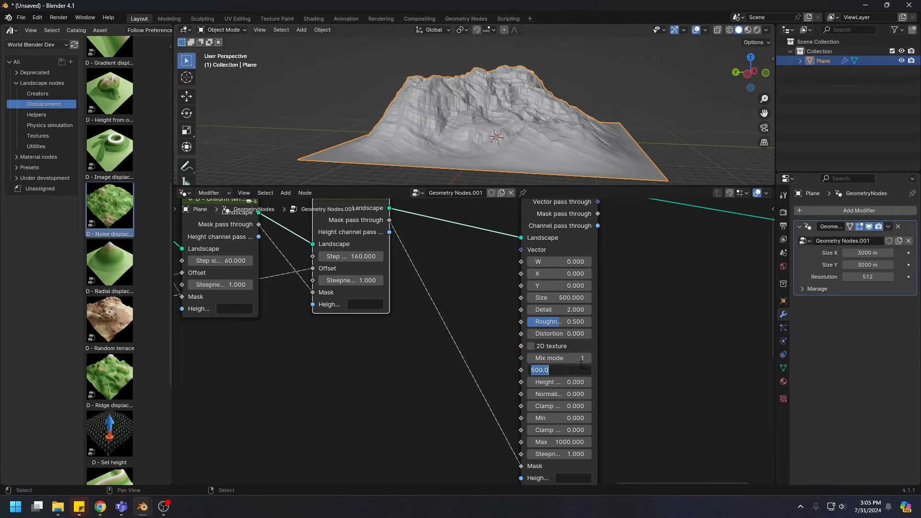
{"action": "type", "text": "400"}
{"action": "key", "text": "Return"}
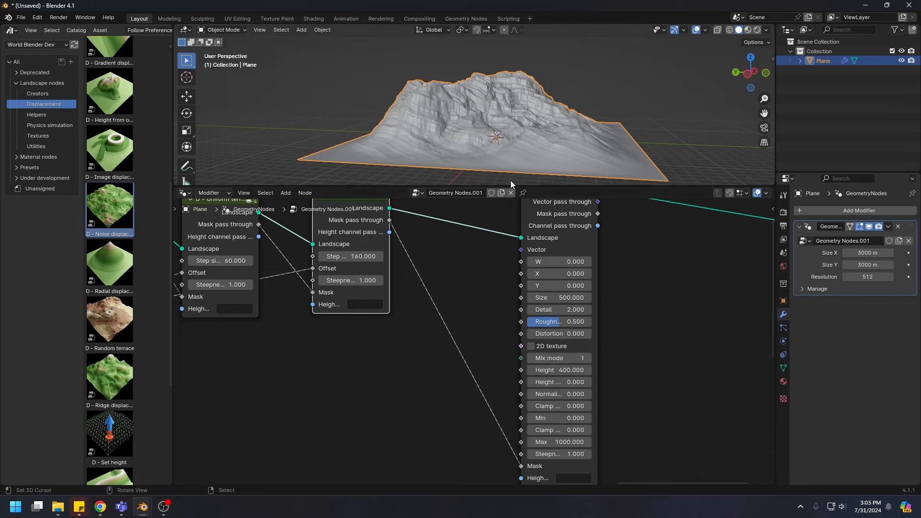
Try a value of -200 in the second height setting of the Noise displacement node.
{"action": "left_click", "coordinate": [551, 382]}
{"action": "type", "text": "-"}
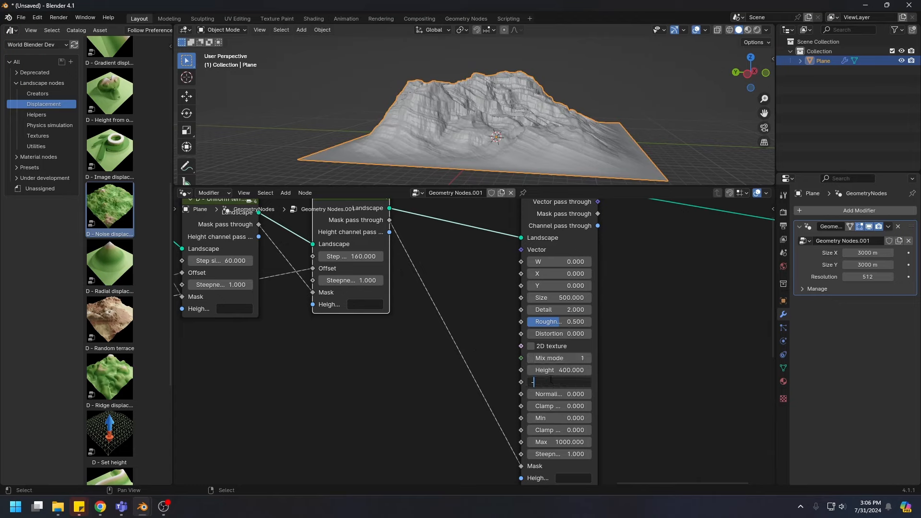
{"action": "type", "text": "200"}
{"action": "key", "text": "Return"}
Set the second height setting of the Noise displacement node, just below Height, to -100.
{"action": "middle_click_drag", "start_coordinate": [463, 130], "coordinate": [509, 113]}
{"action": "type", "text": "-100"}
{"action": "key", "text": "Return"}
Inspect the displaced, terraced mountain from above and from the side.
{"action": "mouse_move", "coordinate": [551, 101]}
{"action": "middle_mouse_down"}
{"action": "mouse_move", "coordinate": [444, 128]}
{"action": "mouse_move", "coordinate": [439, 140]}
{"action": "middle_mouse_up"}
{"action": "left_click_drag", "start_coordinate": [368, 106], "coordinate": [576, 99]}
{"action": "left_click_drag", "start_coordinate": [345, 143], "coordinate": [573, 139]}
{"action": "left_click_drag", "start_coordinate": [365, 163], "coordinate": [544, 162]}
{"action": "left_click_drag", "start_coordinate": [384, 79], "coordinate": [545, 78]}
{"action": "mouse_move", "coordinate": [566, 82]}
{"action": "right_mouse_down"}
{"action": "mouse_move", "coordinate": [401, 89]}
{"action": "mouse_move", "coordinate": [569, 101]}
{"action": "mouse_move", "coordinate": [443, 138]}
{"action": "mouse_move", "coordinate": [411, 161]}
{"action": "right_mouse_up"}
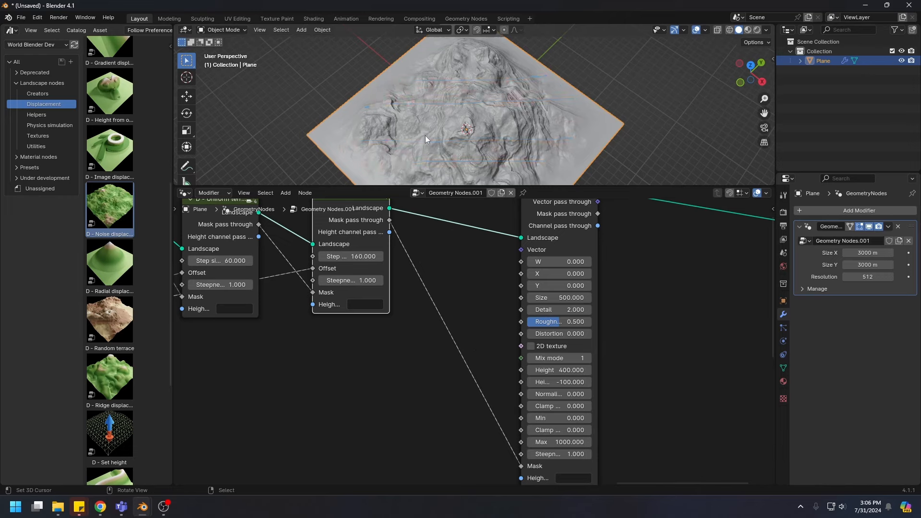
{"action": "middle_click_drag", "start_coordinate": [425, 135], "coordinate": [474, 105]}
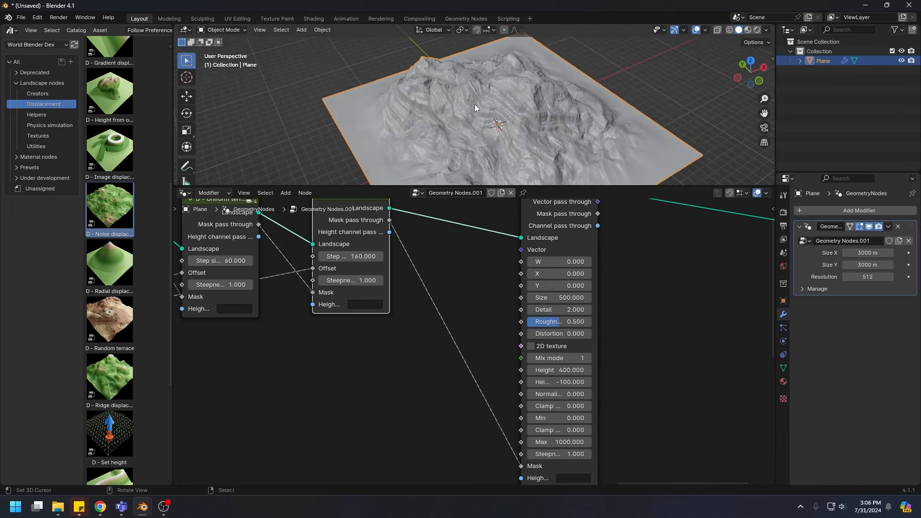